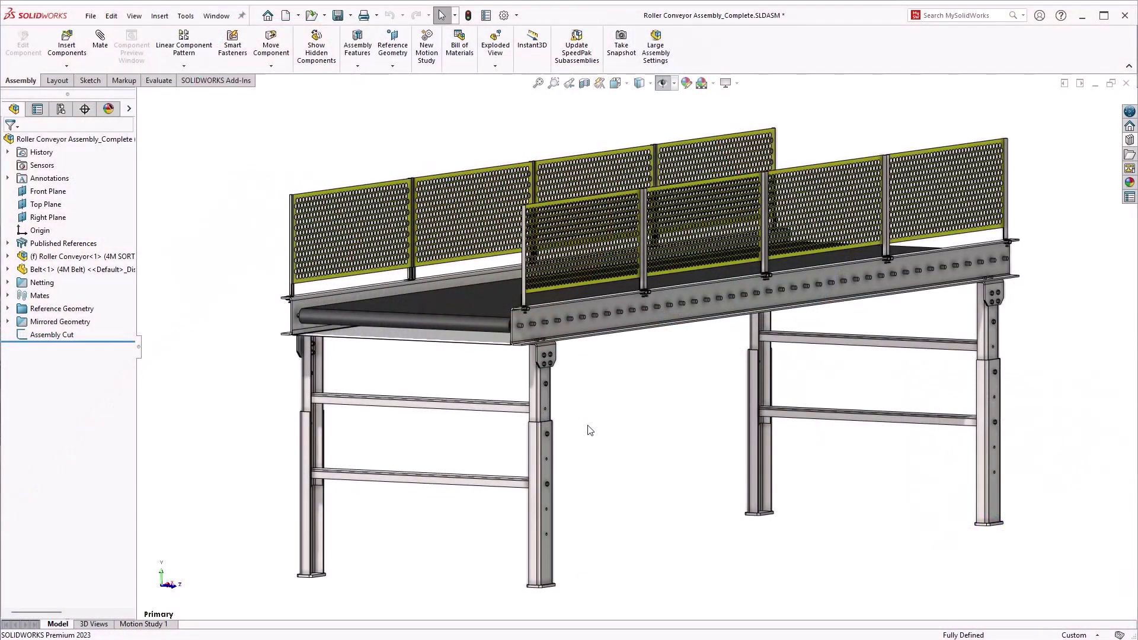
- Hide the conveyor belt and open the Roller Bearing Assembly beneath it in its own window
{"action": "left_click", "coordinate": [434, 315]}
{"action": "key", "text": "Tab"}
{"action": "left_click", "coordinate": [450, 325]}
{"action": "right_click", "coordinate": [496, 332]}
{"action": "left_click", "coordinate": [519, 288]}
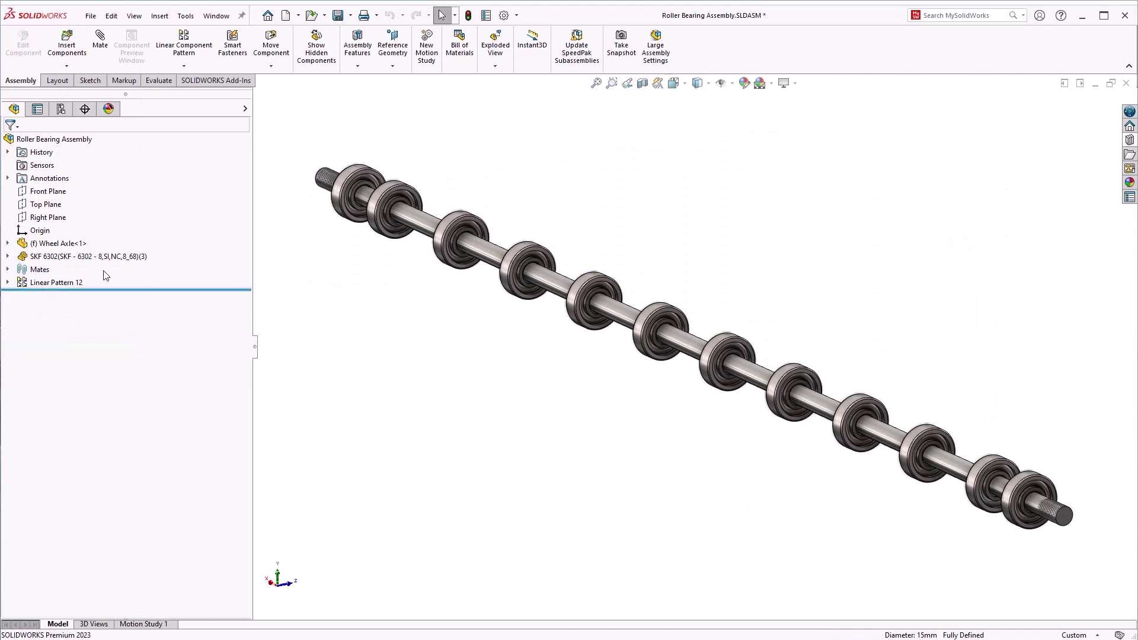
- Edit Linear Pattern 12 to skip the third, fourth, seventh and eighth bearing instances
{"action": "left_click", "coordinate": [8, 283]}
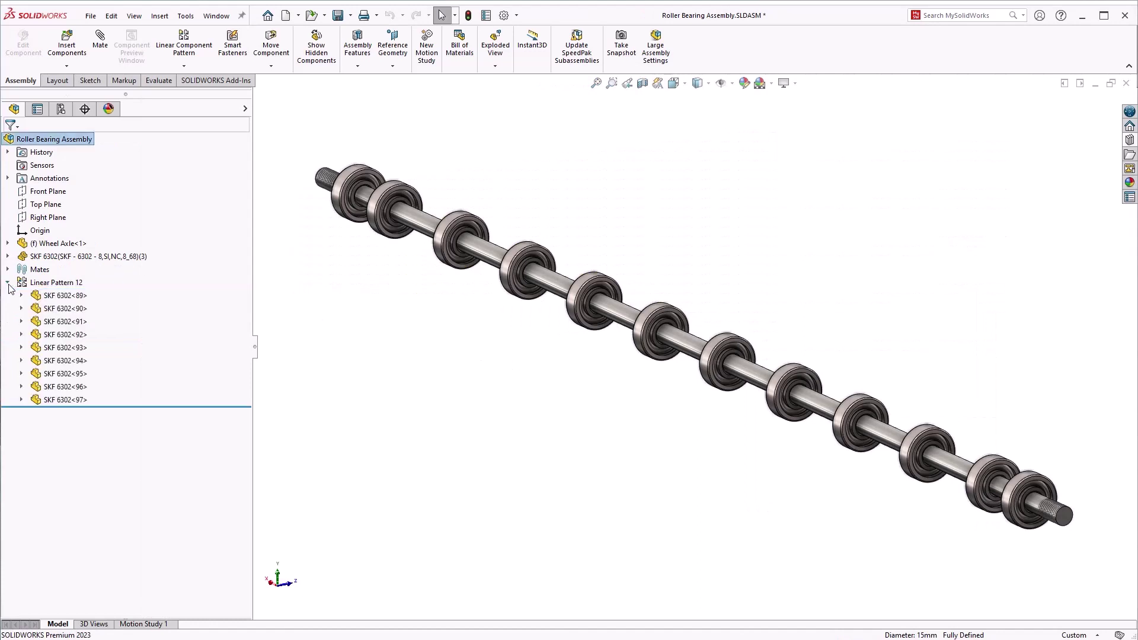
{"action": "left_click", "coordinate": [48, 287]}
{"action": "left_click", "coordinate": [57, 230]}
{"action": "left_click_drag", "start_coordinate": [243, 196], "coordinate": [240, 268]}
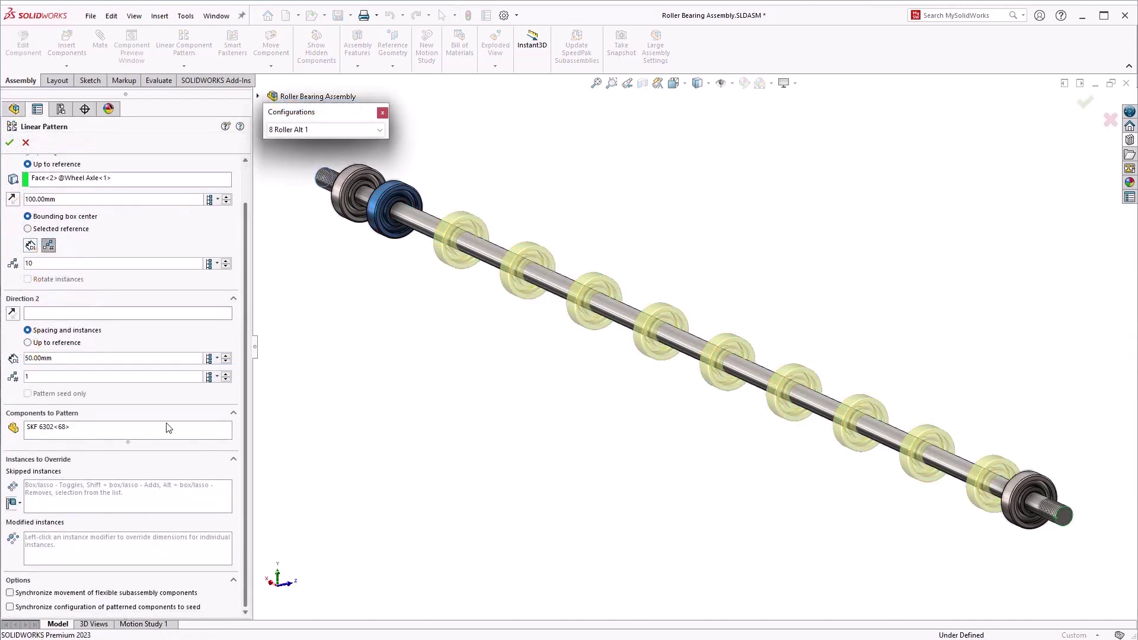
{"action": "left_click", "coordinate": [73, 482]}
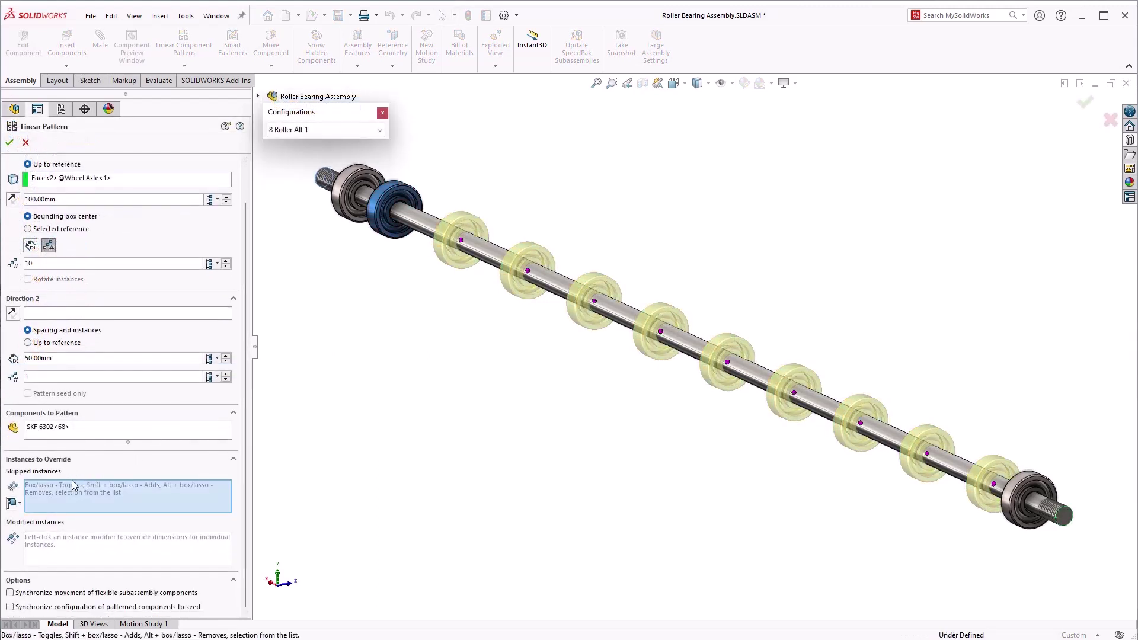
{"action": "left_click", "coordinate": [20, 503]}
{"action": "left_click", "coordinate": [53, 519]}
{"action": "left_click", "coordinate": [528, 271]}
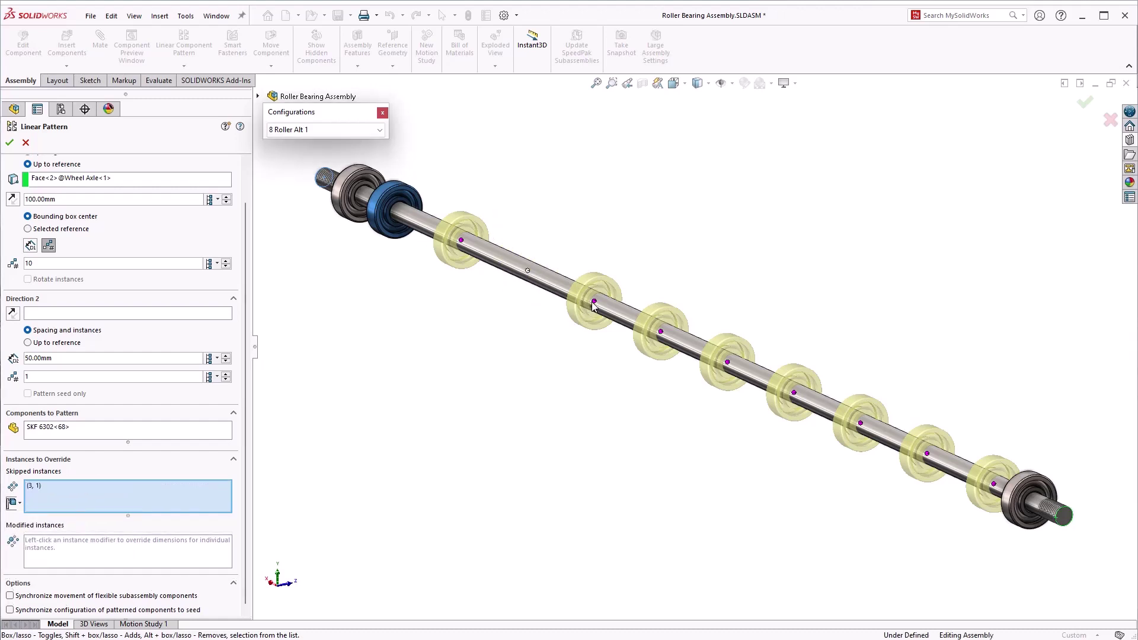
{"action": "left_click", "coordinate": [594, 302]}
{"action": "left_click", "coordinate": [793, 393]}
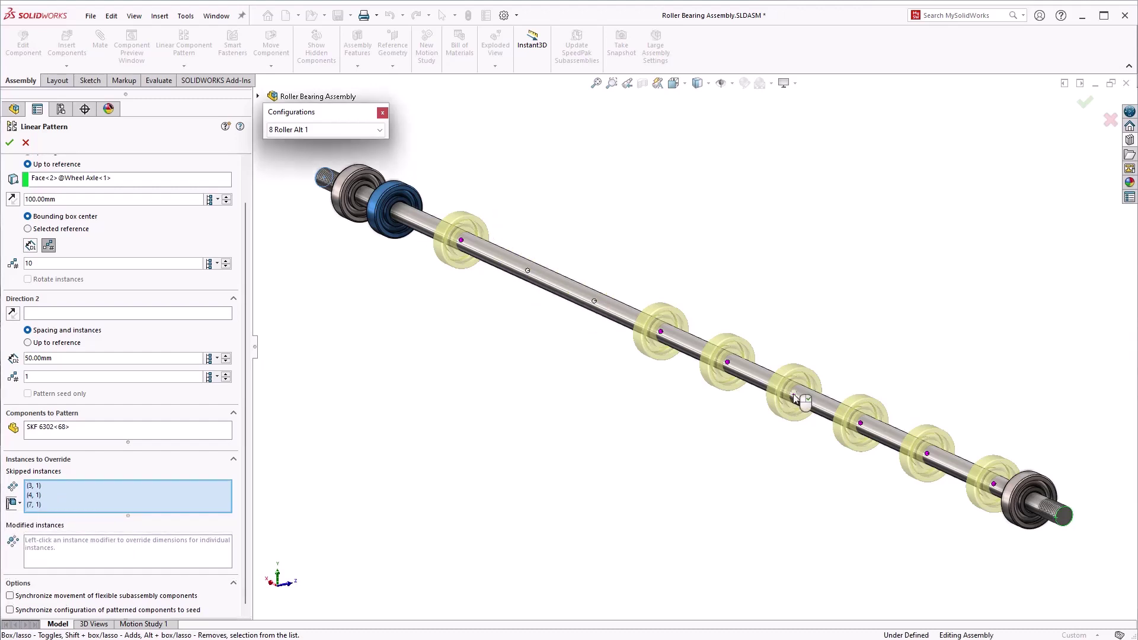
{"action": "left_click", "coordinate": [861, 424]}
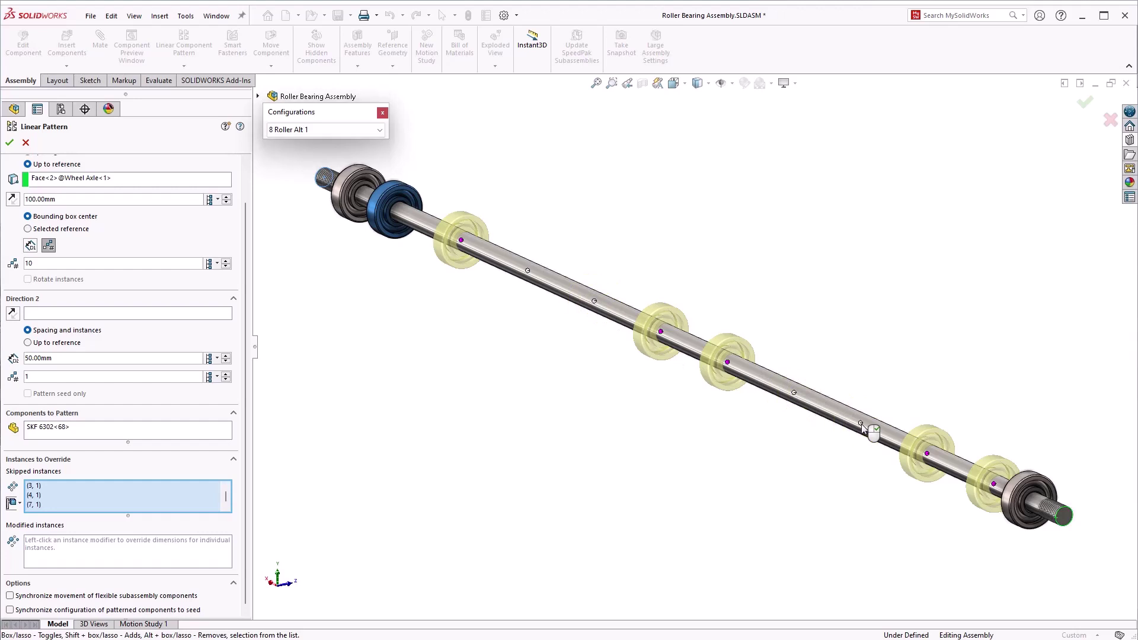
{"action": "right_click", "coordinate": [863, 428]}
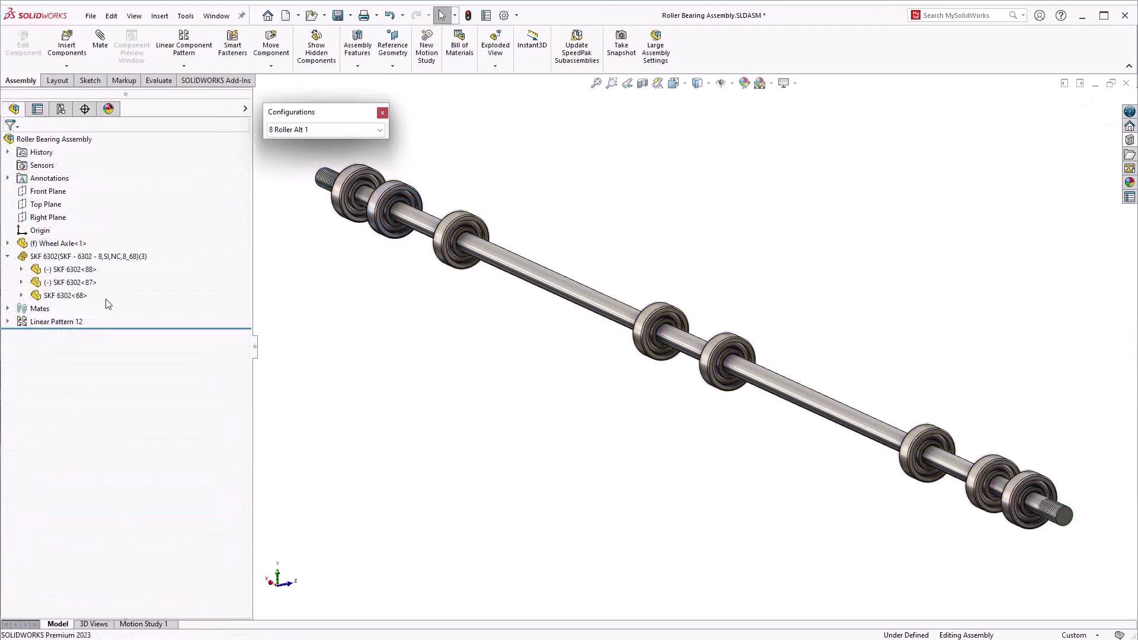
- Replace only the seed bearing SKF 6302<68> with the Rubber Wheel part and dismiss the resulting error reports
{"action": "left_click", "coordinate": [71, 298]}
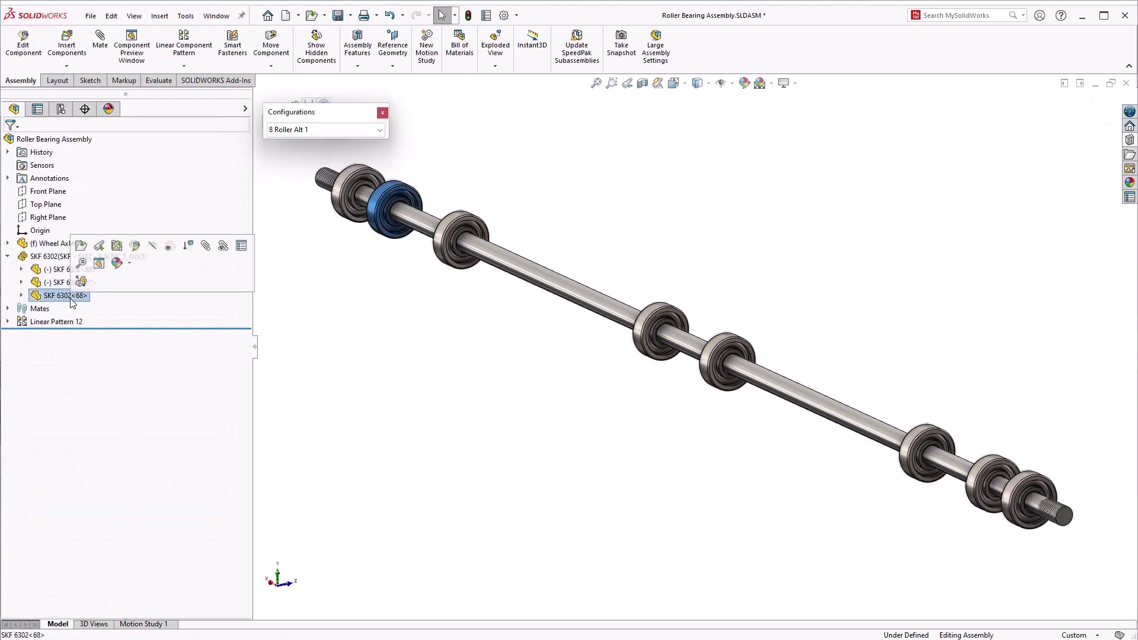
{"action": "left_click", "coordinate": [81, 281]}
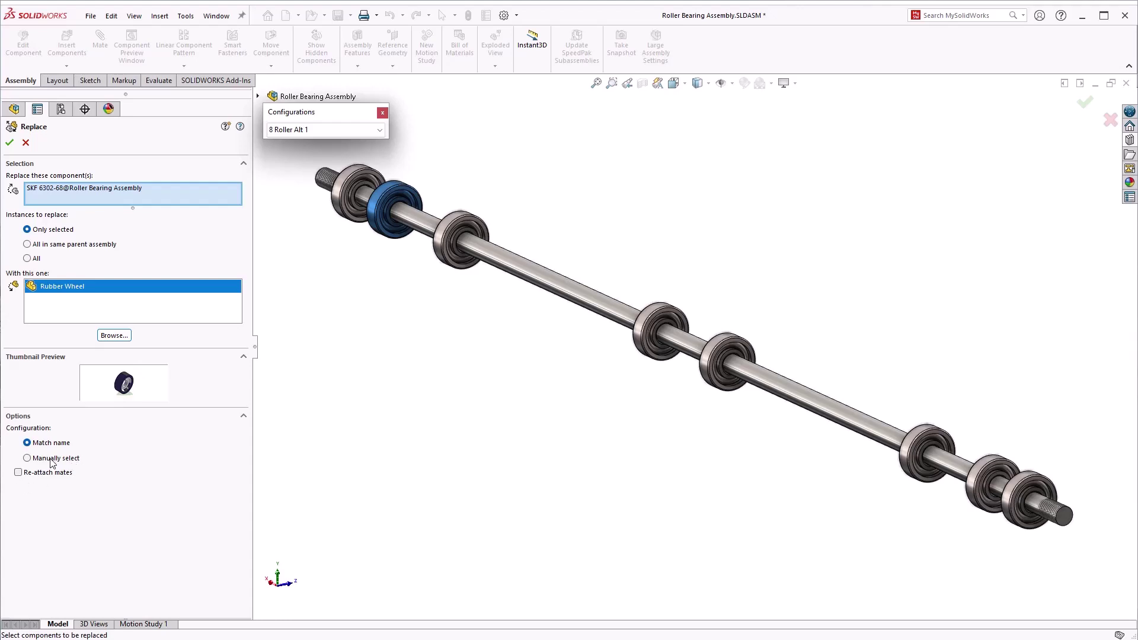
{"action": "key", "text": "Return"}
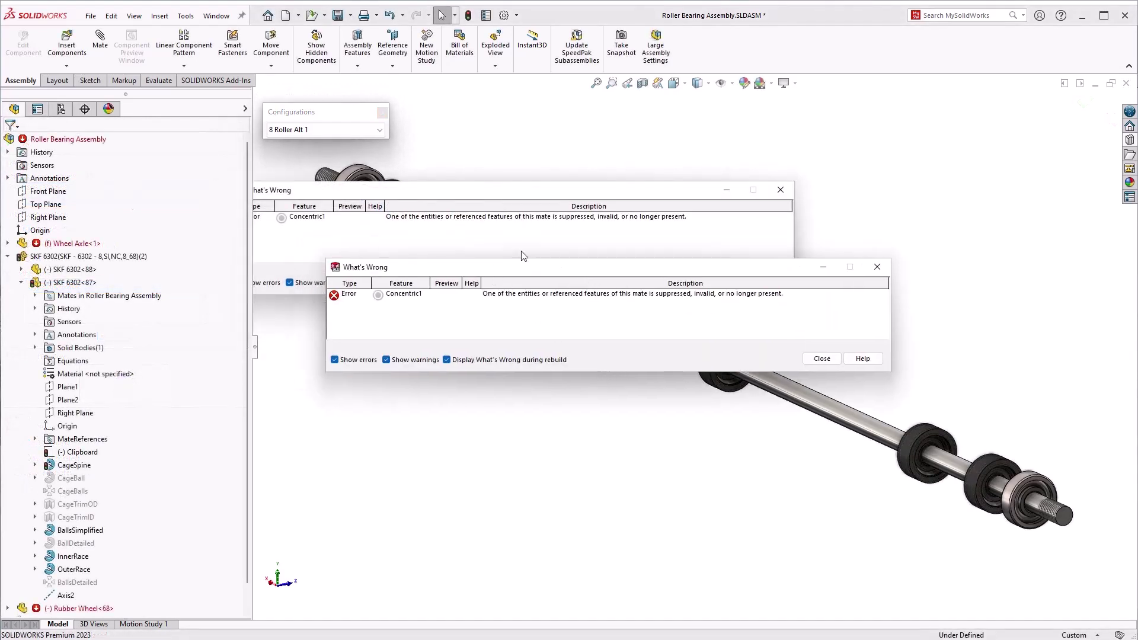
{"action": "left_click", "coordinate": [832, 359]}
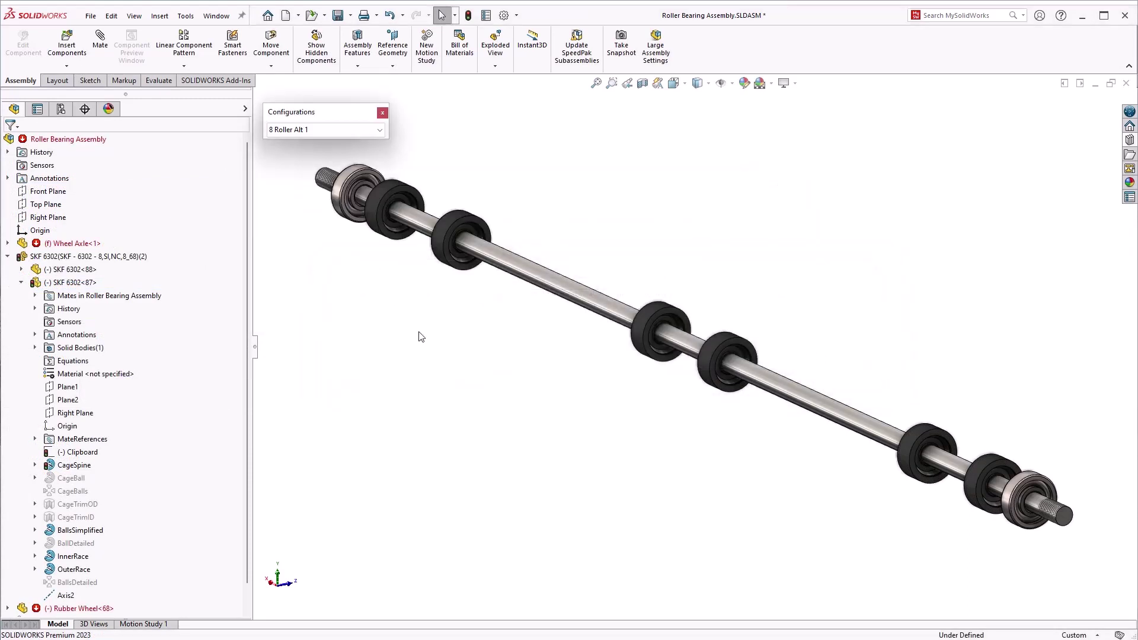
- Auto-repair the assembly mates to fix the broken Concentric1 mate between the wheel axle and rubber wheel
{"action": "left_click", "coordinate": [21, 283]}
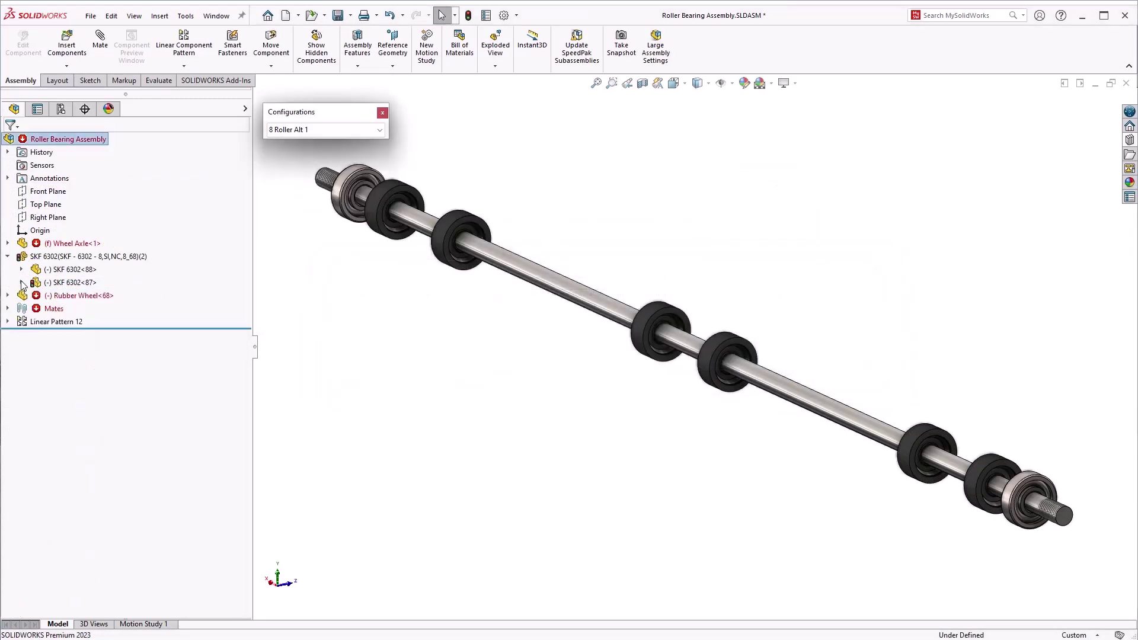
{"action": "left_click", "coordinate": [7, 309]}
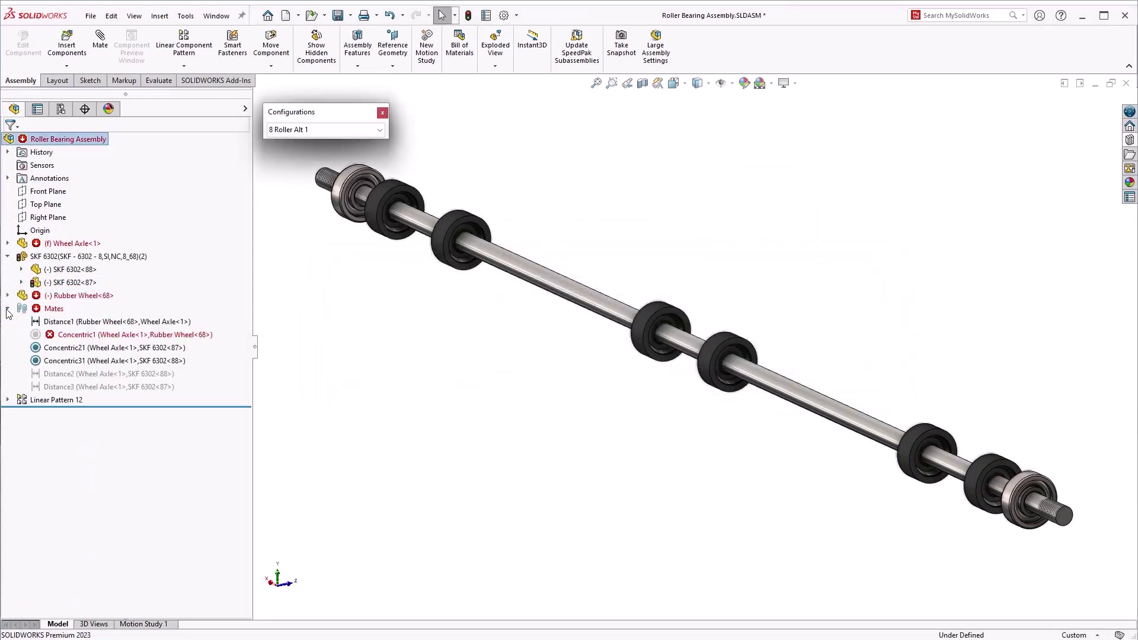
{"action": "left_click", "coordinate": [83, 339]}
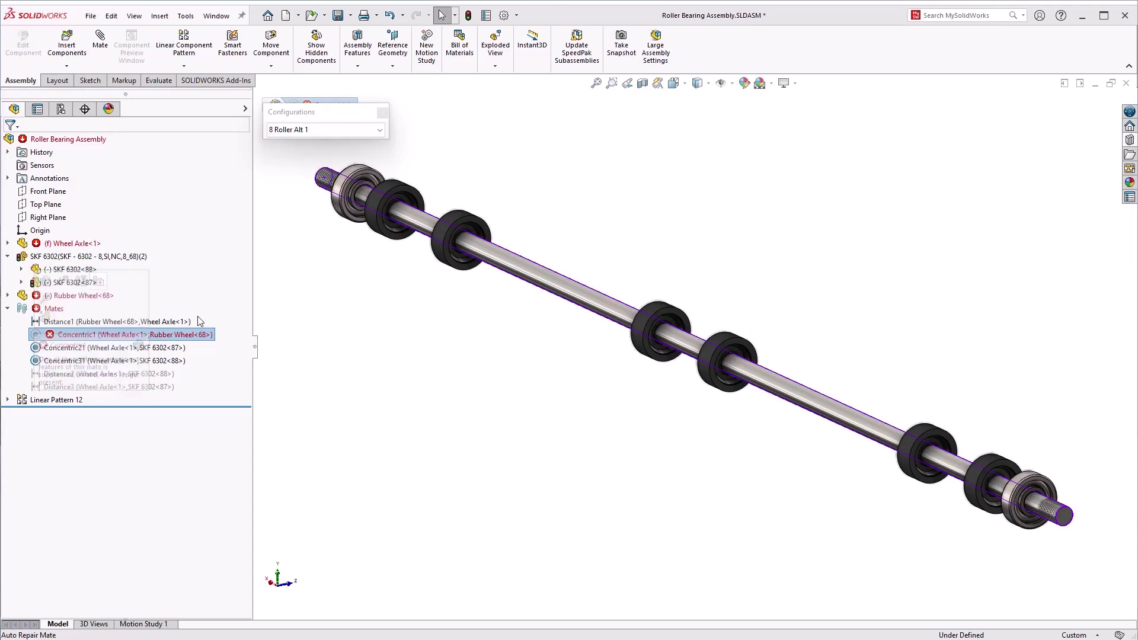
{"action": "right_click", "coordinate": [31, 309]}
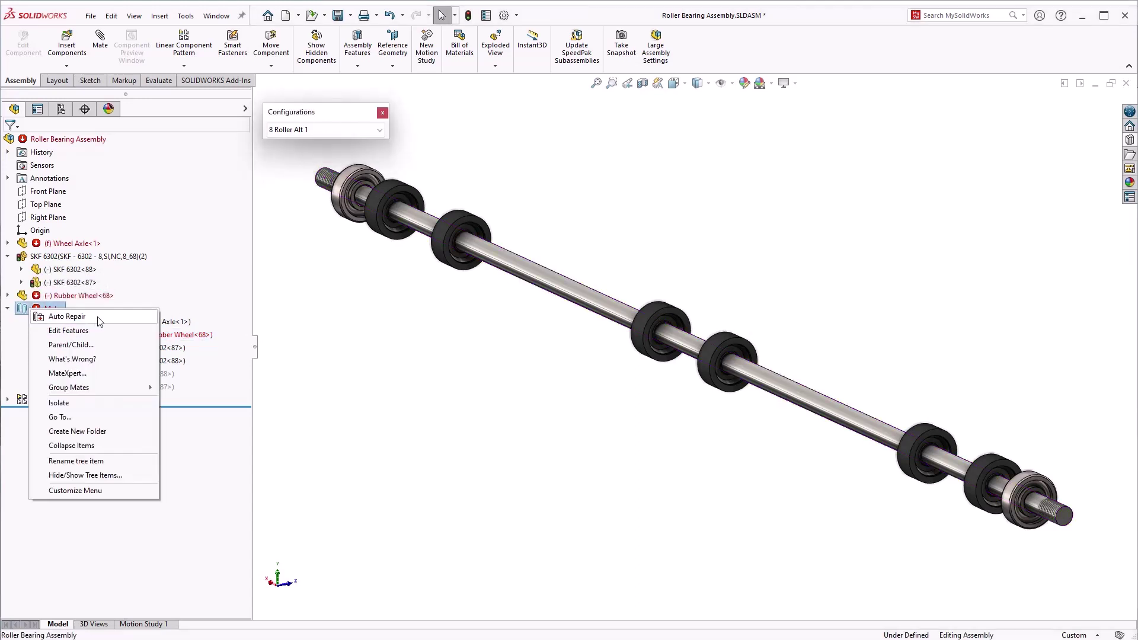
{"action": "left_click", "coordinate": [99, 317]}
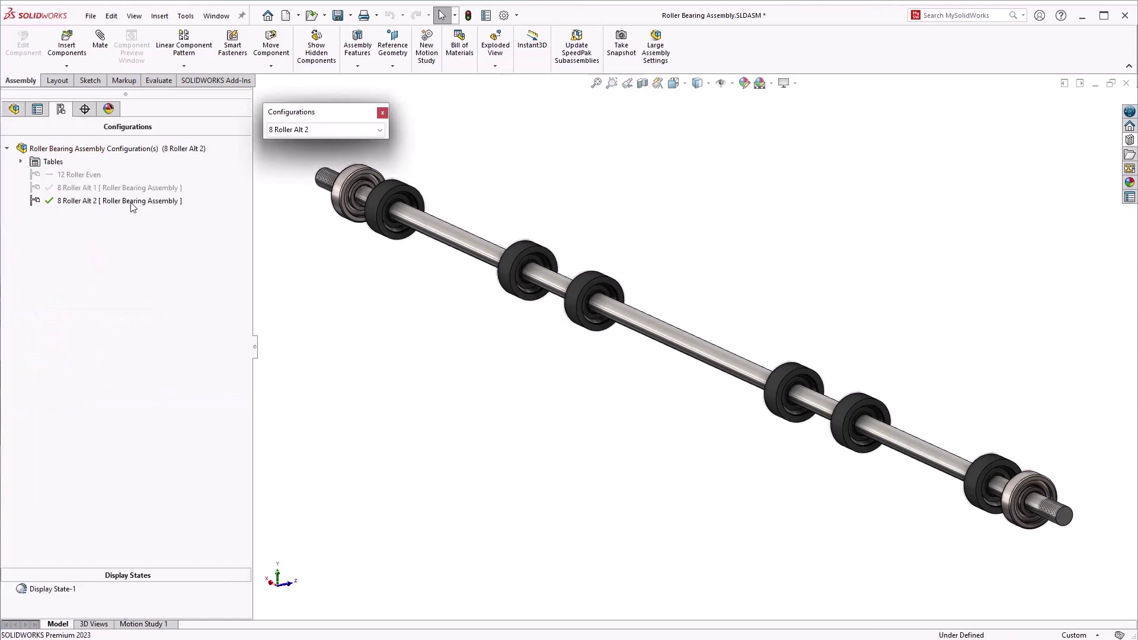
- Review the bill of materials part number choices in the 8 Roller Alt 2 configuration properties, keeping Document Name
{"action": "right_click", "coordinate": [129, 202]}
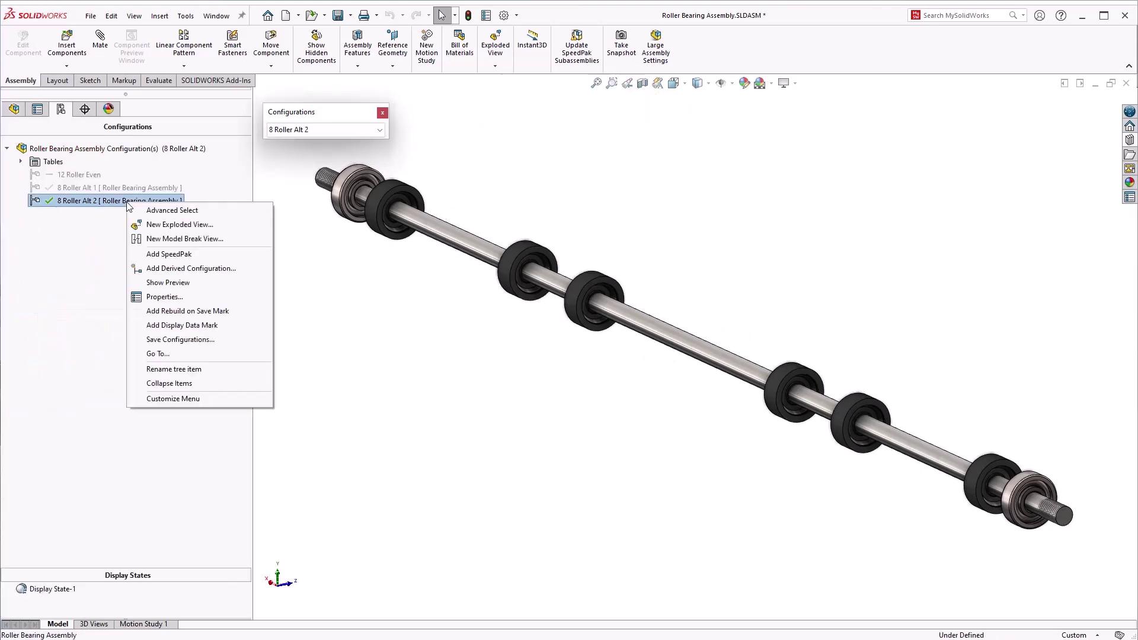
{"action": "left_click", "coordinate": [184, 298]}
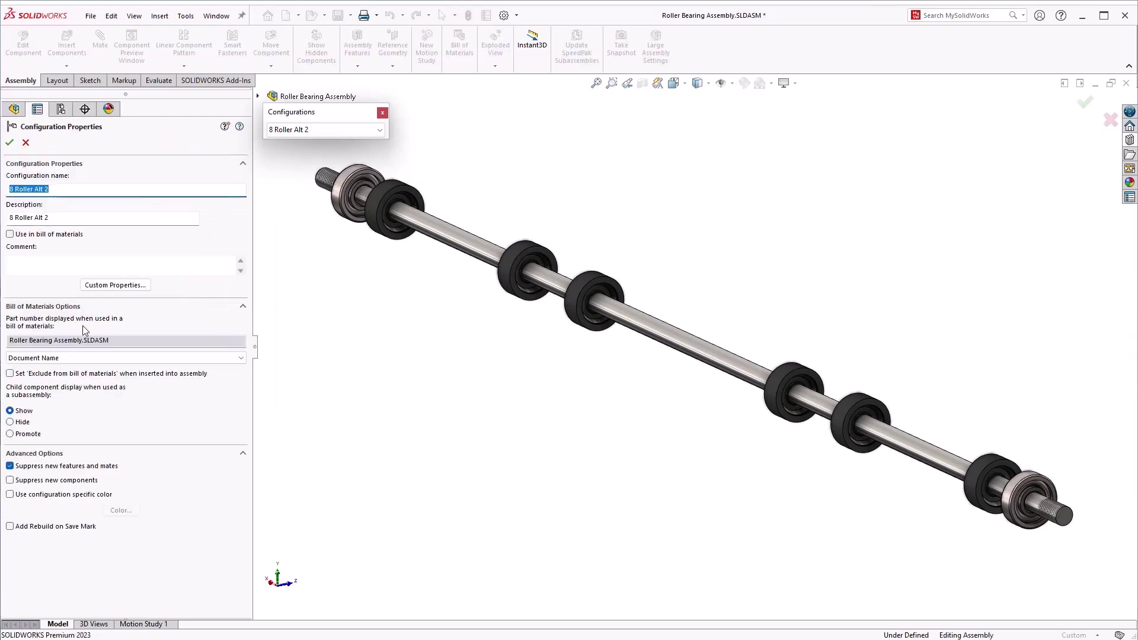
{"action": "left_click", "coordinate": [117, 358]}
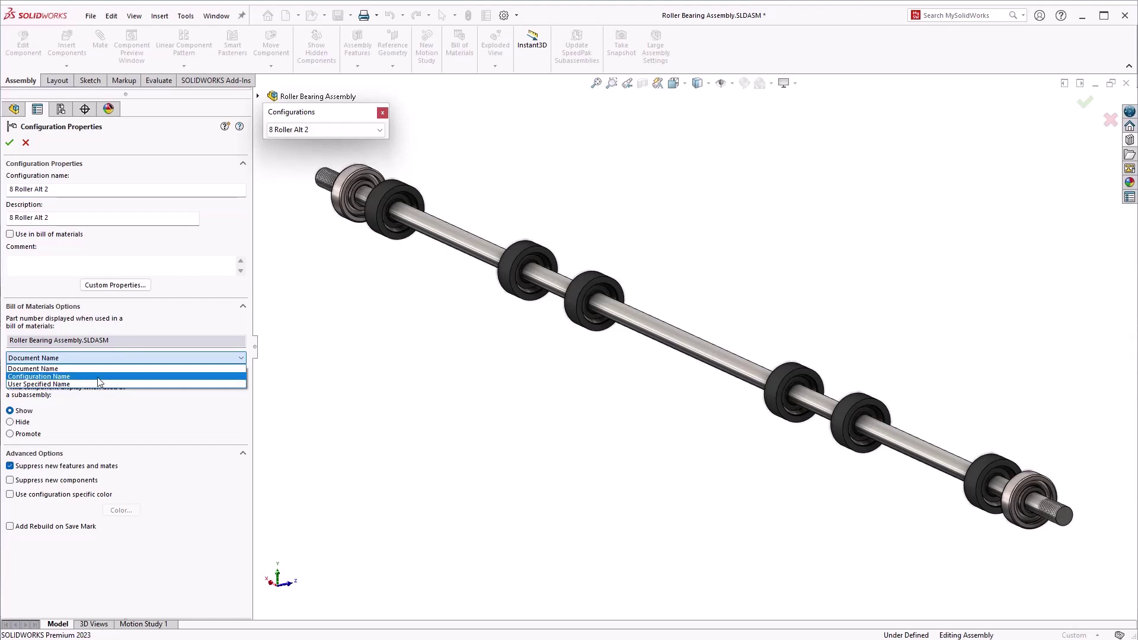
{"action": "key", "text": "Up"}
{"action": "key", "text": "Return"}
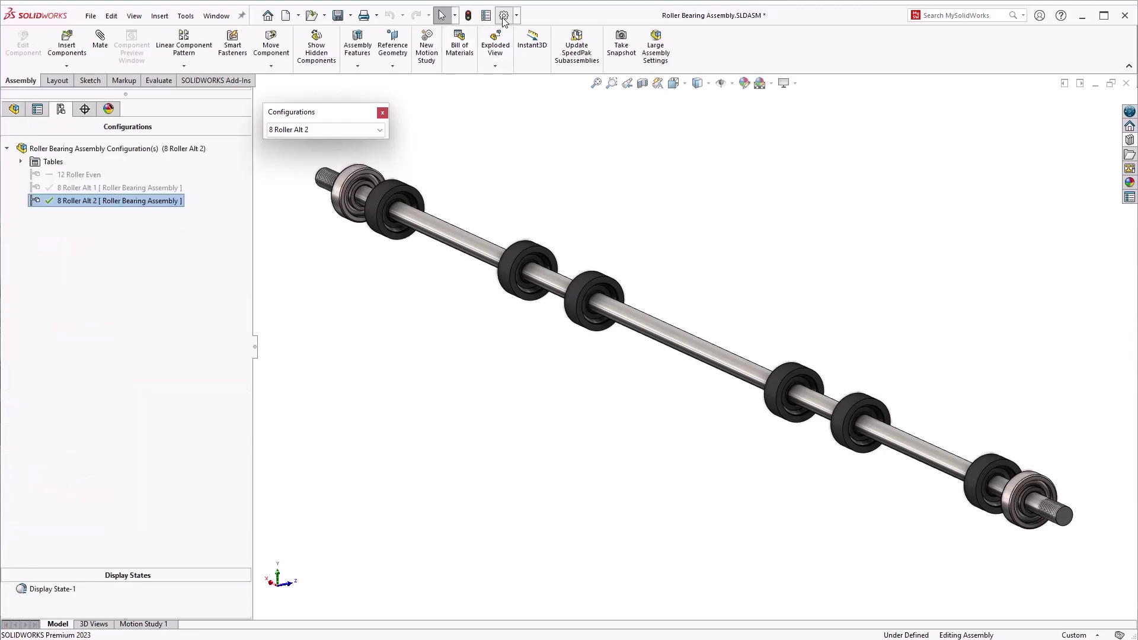
- Try Configuration Name as the default bill of materials part number for new configurations in the document properties
{"action": "left_click", "coordinate": [503, 16]}
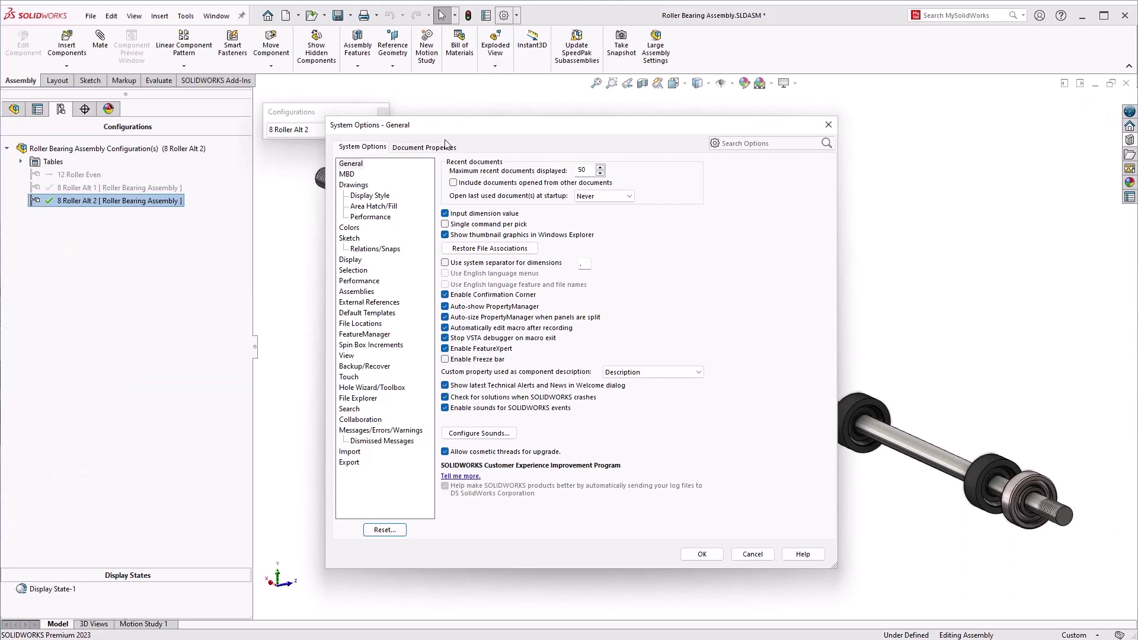
{"action": "left_click", "coordinate": [440, 148]}
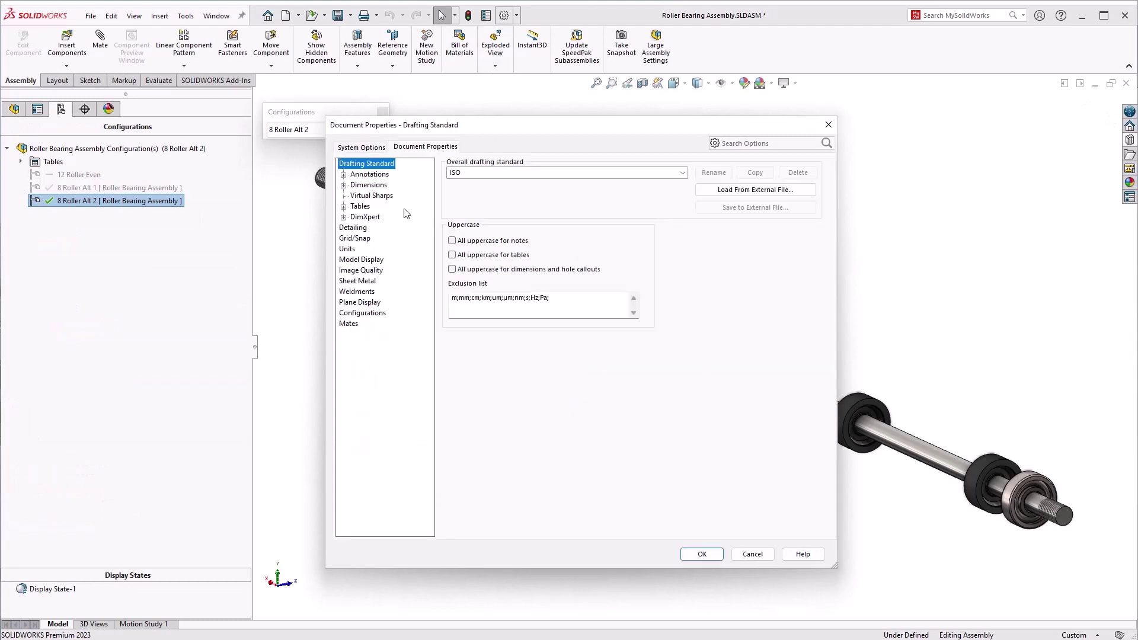
{"action": "left_click", "coordinate": [365, 314]}
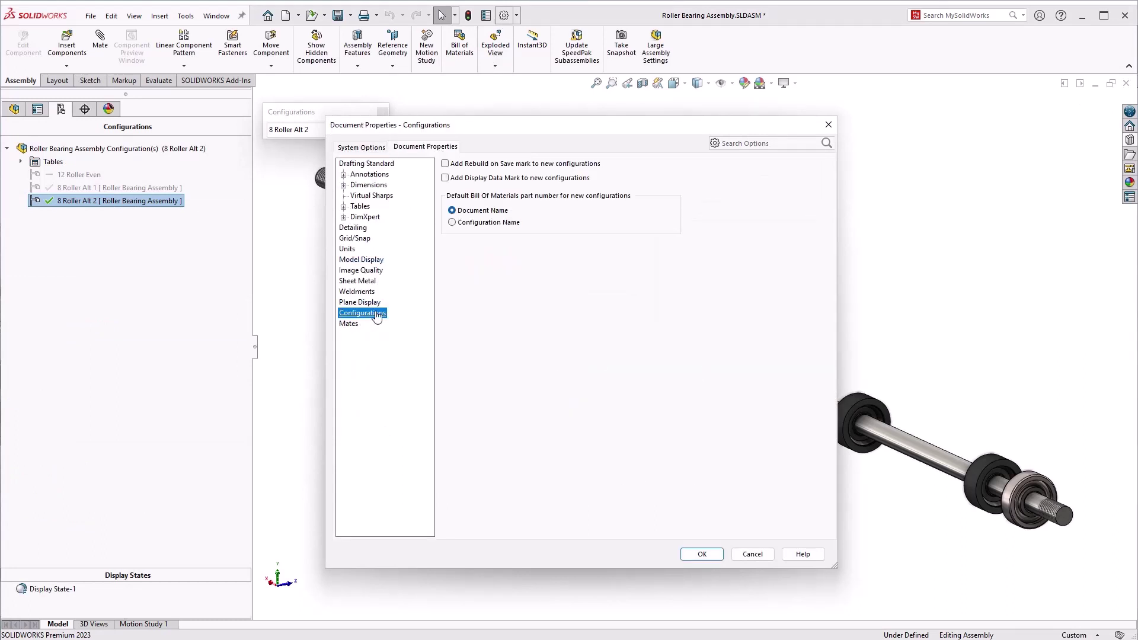
{"action": "left_click", "coordinate": [499, 223]}
{"action": "left_click", "coordinate": [754, 557]}
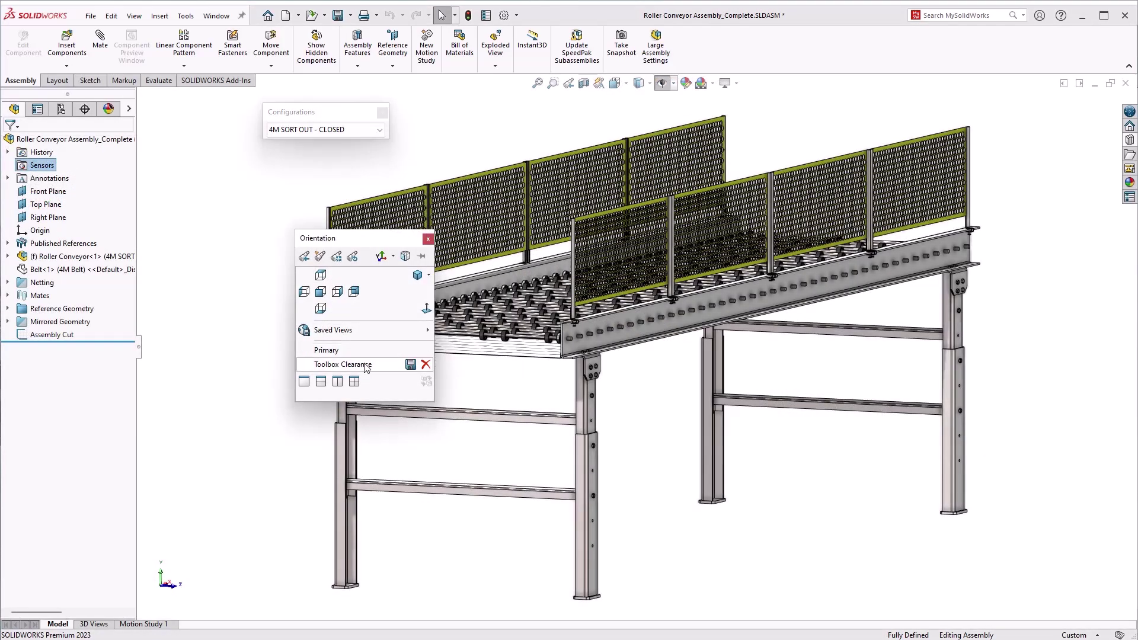
- Show the Toolbox Clearance view and set the cut-extrude to end Up To Surface at the leg's far outer face
{"action": "left_click", "coordinate": [343, 364]}
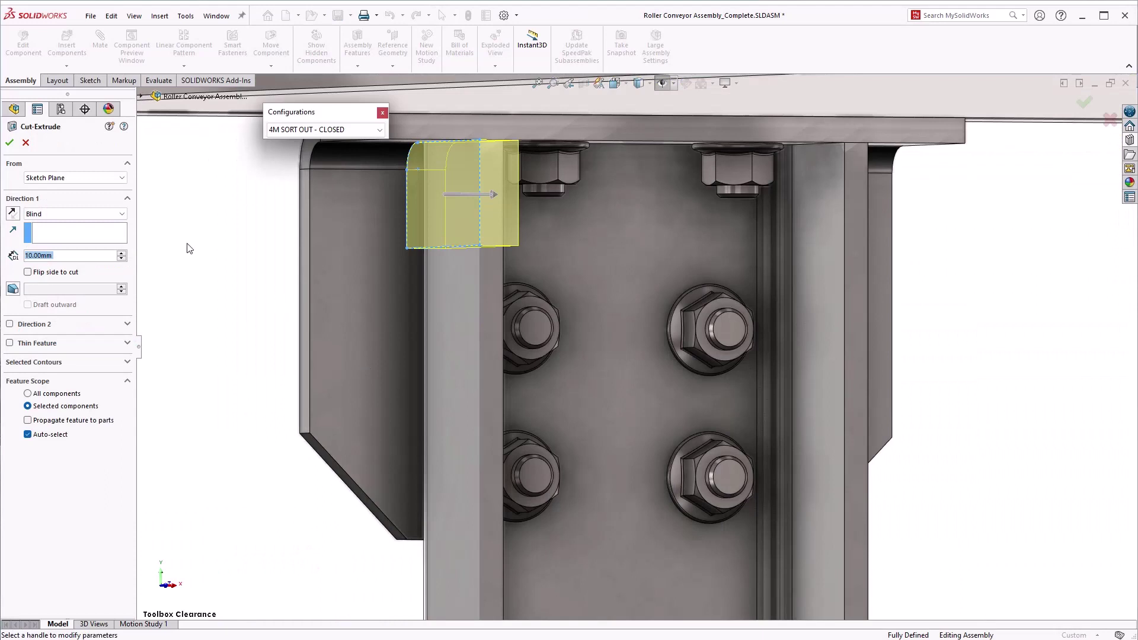
{"action": "left_click", "coordinate": [100, 213]}
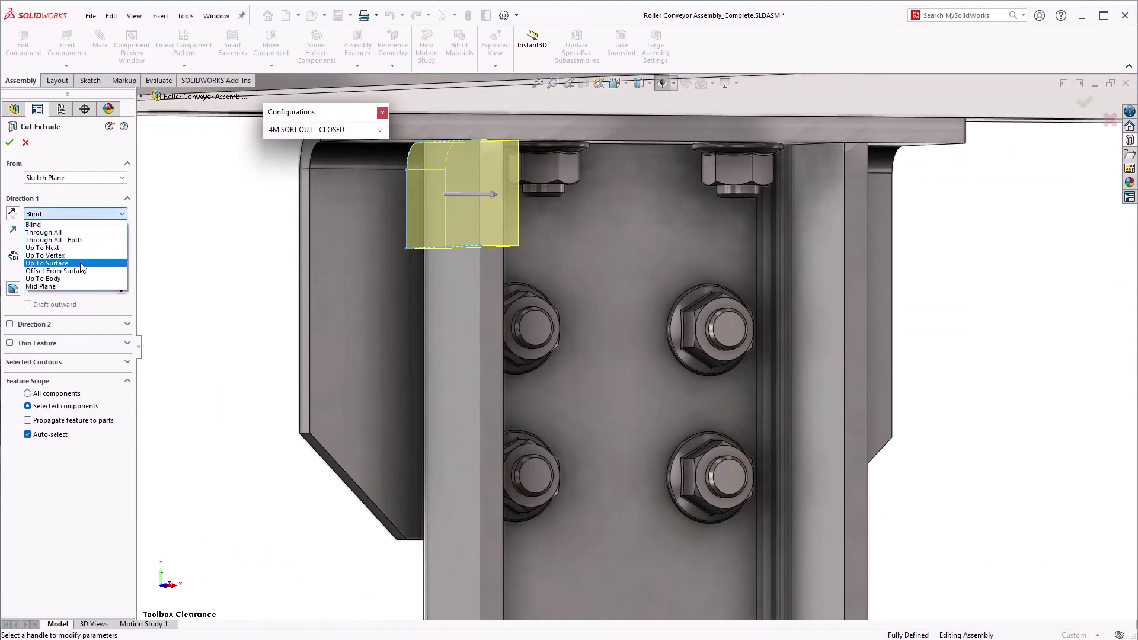
{"action": "left_click", "coordinate": [83, 264]}
{"action": "left_click", "coordinate": [296, 245]}
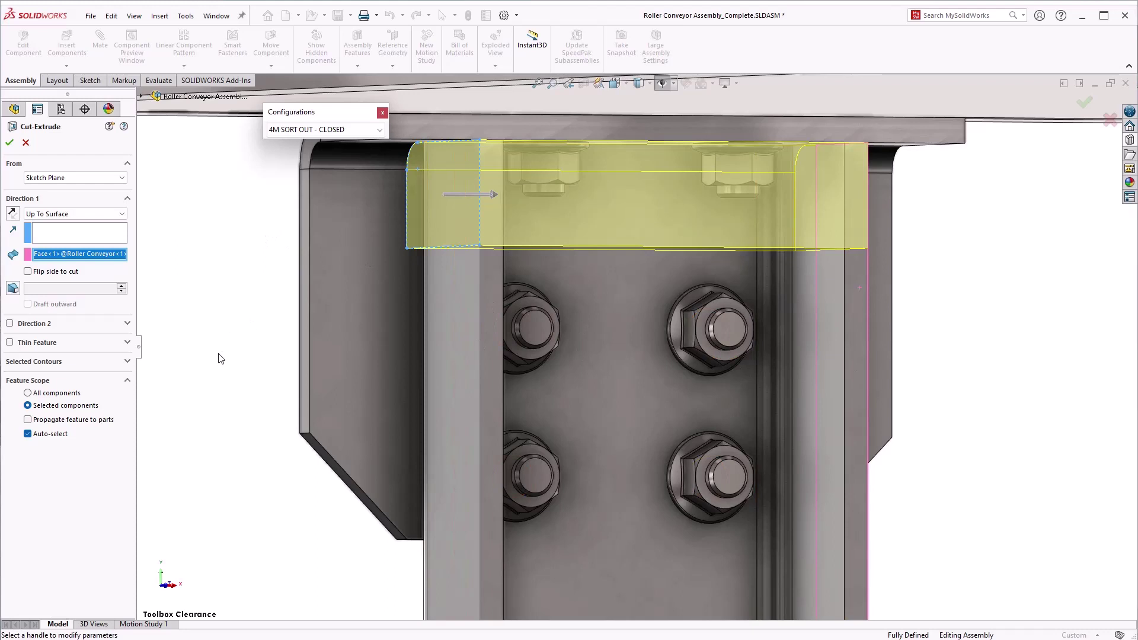
- Turn off Auto-select, box-select the bracket and leg components for the feature scope, propagate the feature to parts and complete the cut
{"action": "left_click", "coordinate": [27, 434]}
{"action": "left_click_drag", "start_coordinate": [930, 568], "coordinate": [261, 140]}
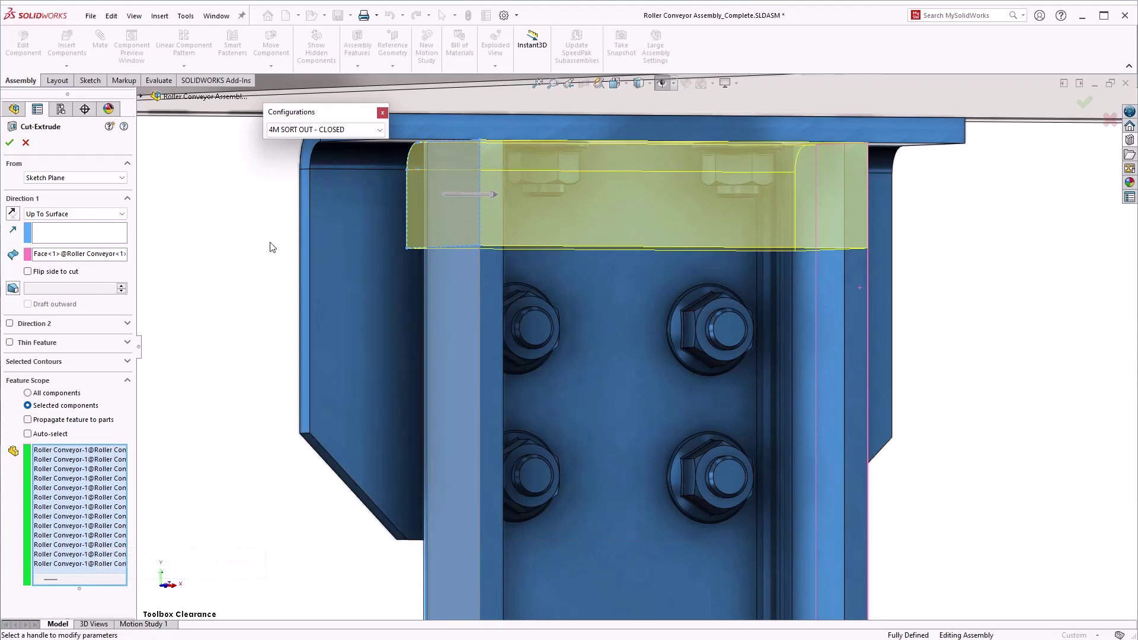
{"action": "left_click", "coordinate": [44, 421]}
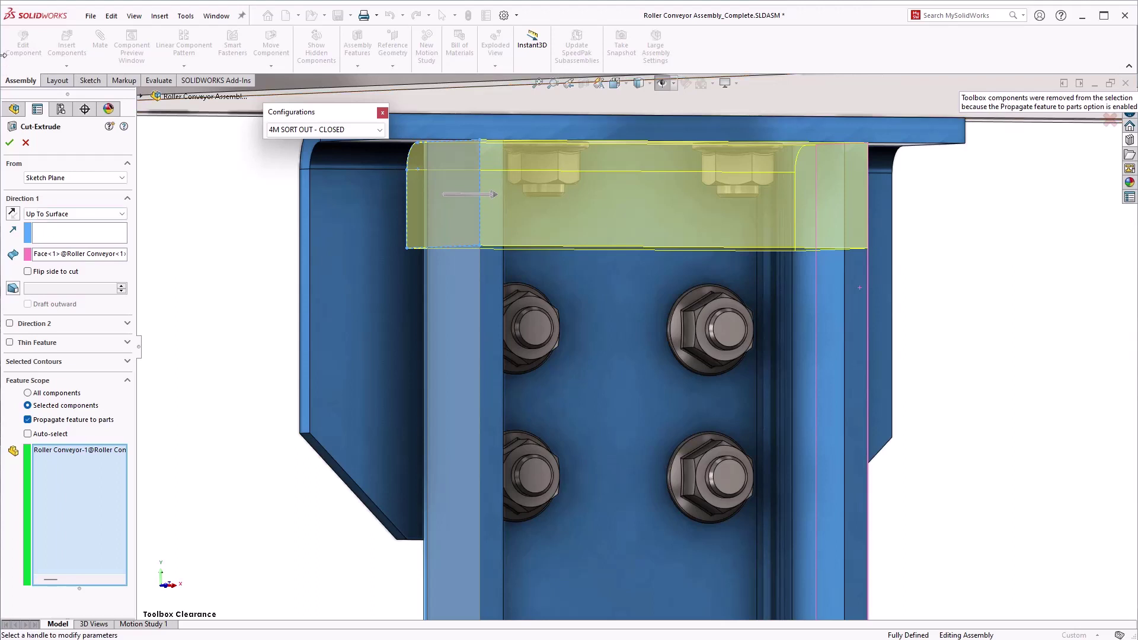
{"action": "left_click", "coordinate": [9, 143]}
{"action": "left_click", "coordinate": [173, 422]}
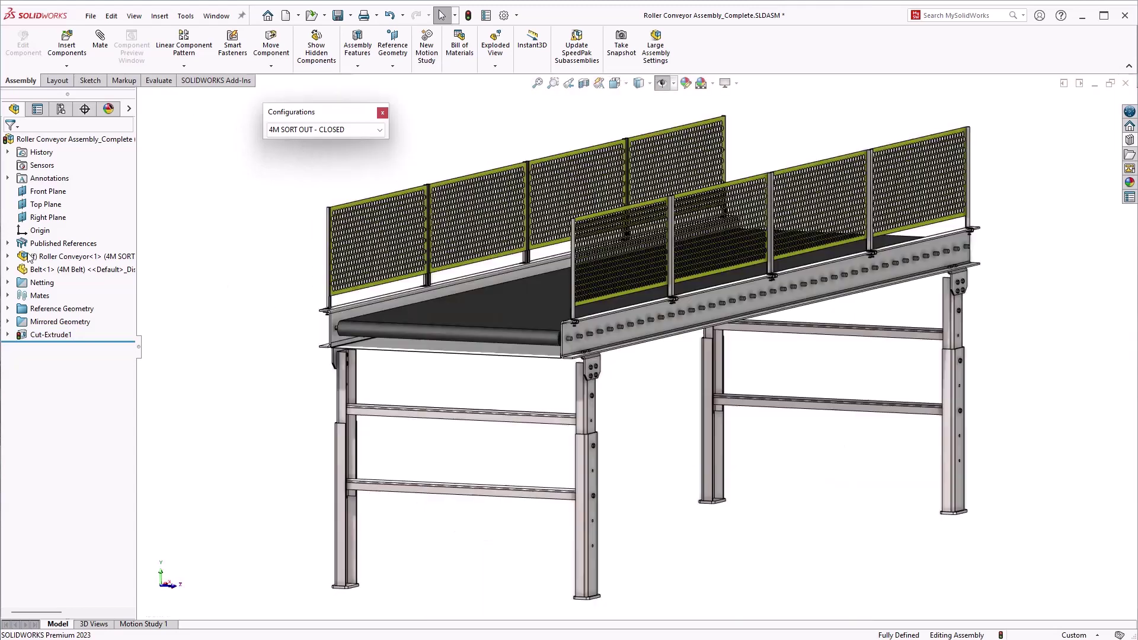
- Examine the conveyor's Published References in the full assembly view, including the End Floor, Chute and Sort Conveyor connection points
{"action": "key", "text": "ctrl+7"}
{"action": "left_click", "coordinate": [7, 243]}
{"action": "left_click", "coordinate": [52, 244]}
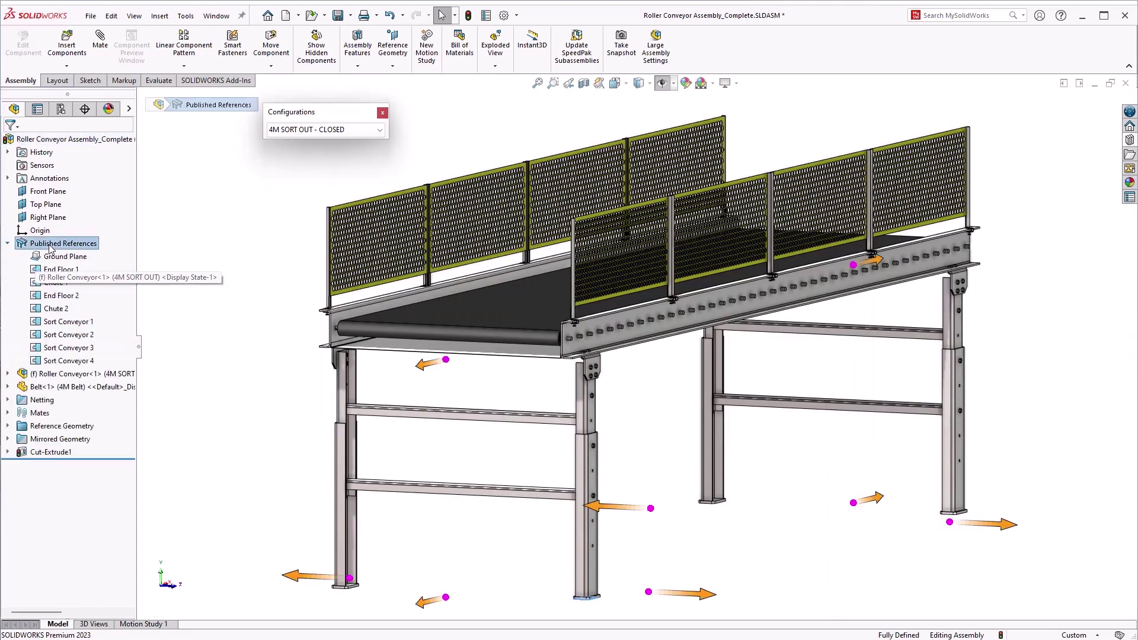
{"action": "left_click", "coordinate": [58, 283]}
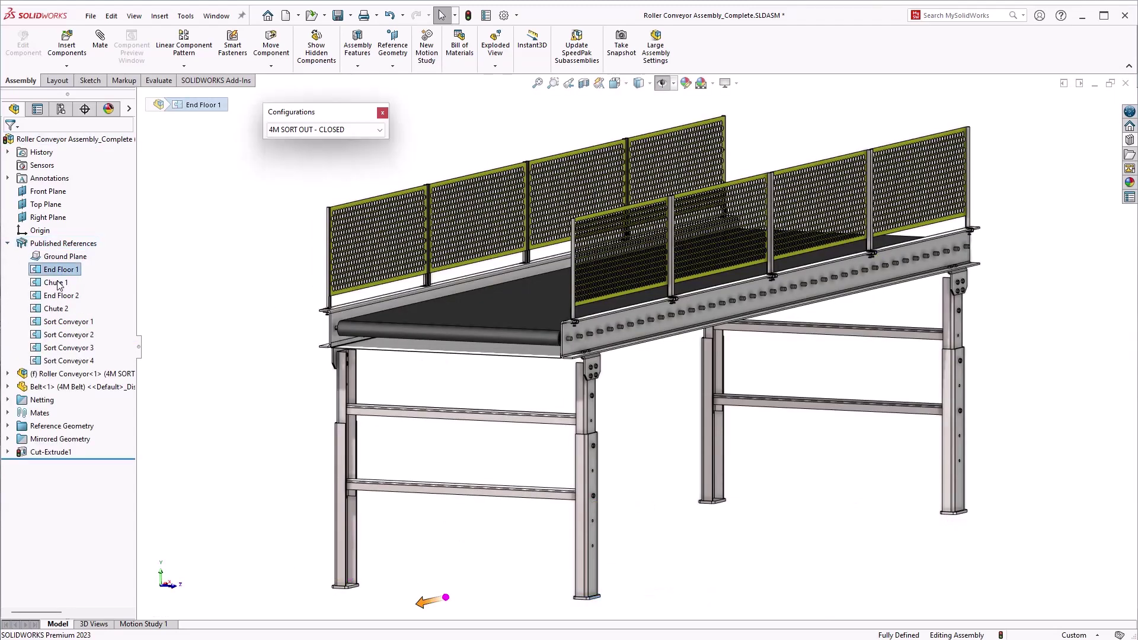
{"action": "left_click", "coordinate": [61, 322]}
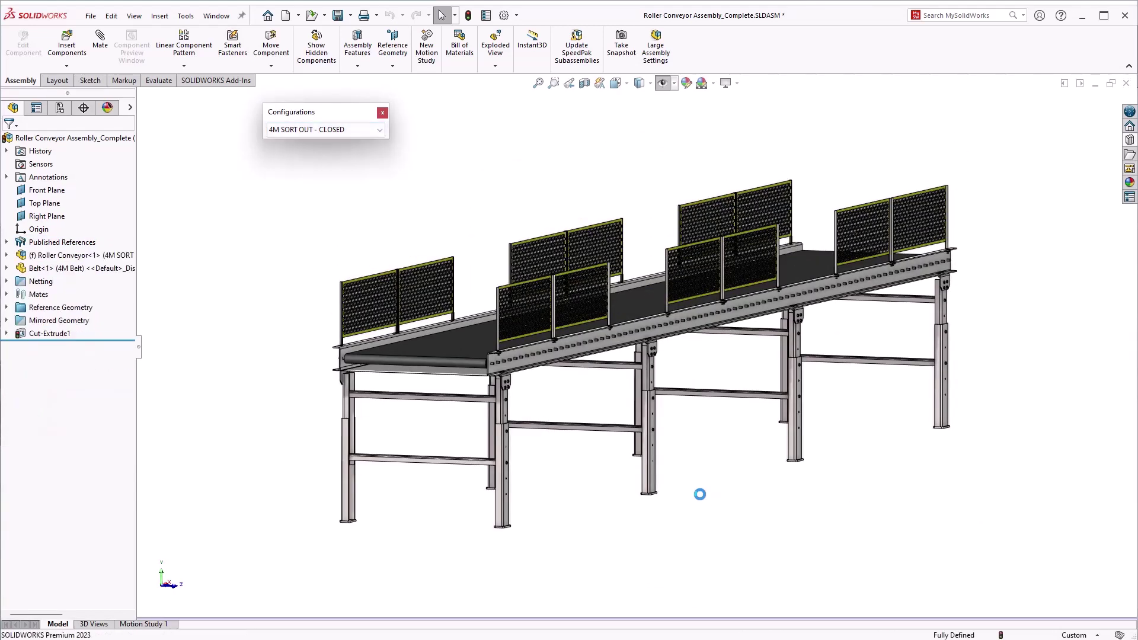
{"action": "left_click", "coordinate": [7, 242]}
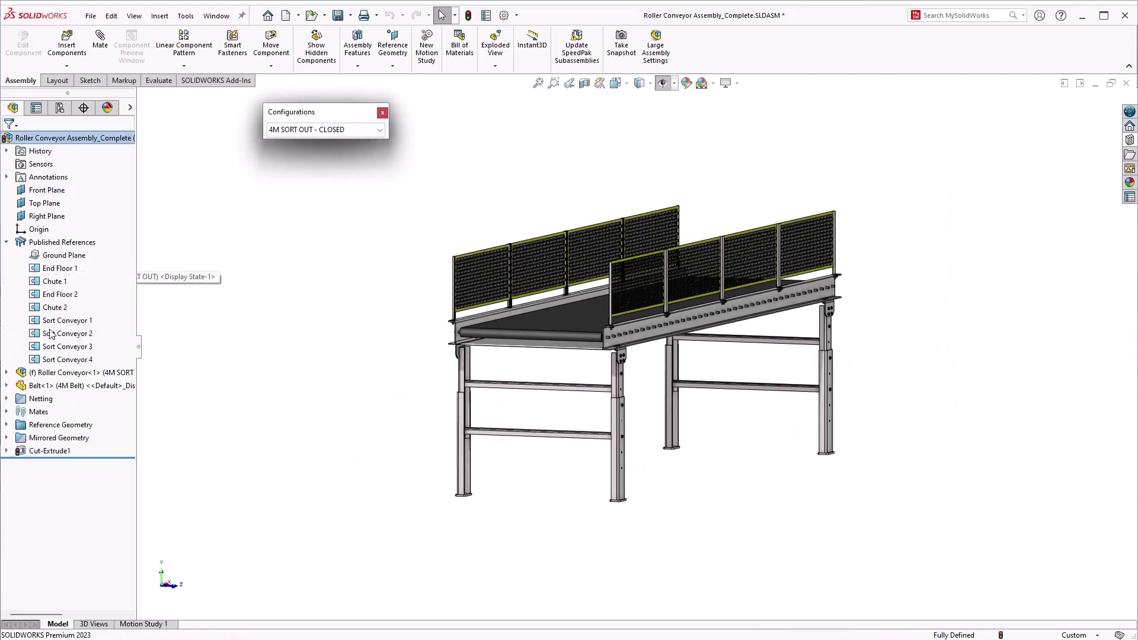
- Suppress the Sort Conveyor 1 through Sort Conveyor 4 published references in the conveyor assembly
{"action": "left_click", "coordinate": [52, 359]}
{"action": "left_click", "coordinate": [53, 348], "text": "ctrl"}
{"action": "left_click", "coordinate": [65, 320], "text": "shift"}
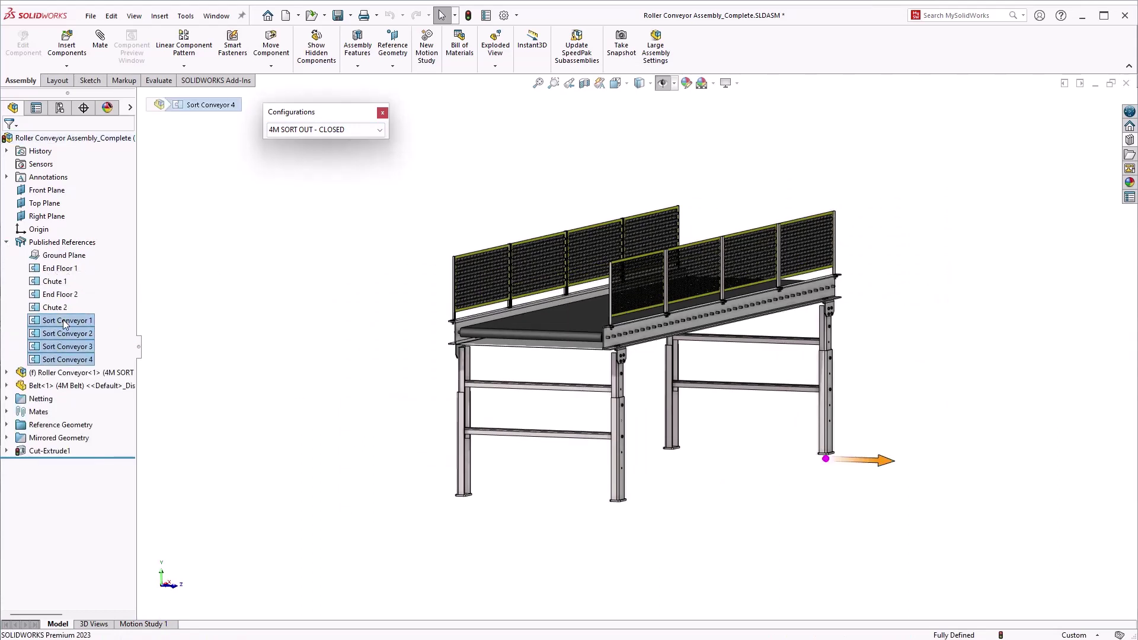
{"action": "right_click", "coordinate": [66, 323]}
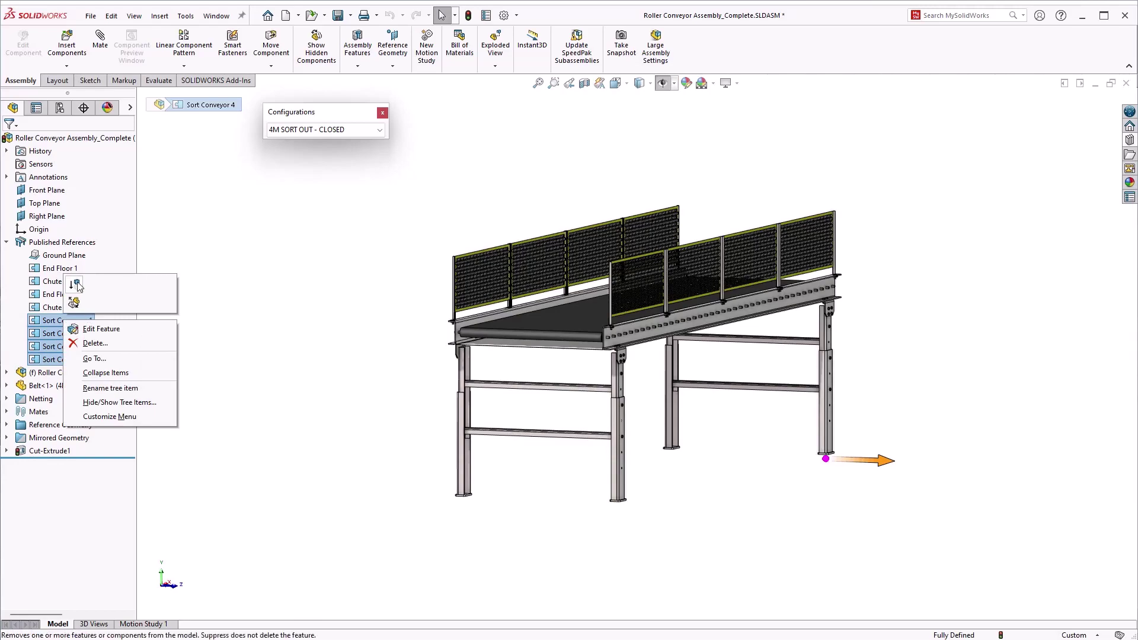
{"action": "left_click", "coordinate": [80, 287]}
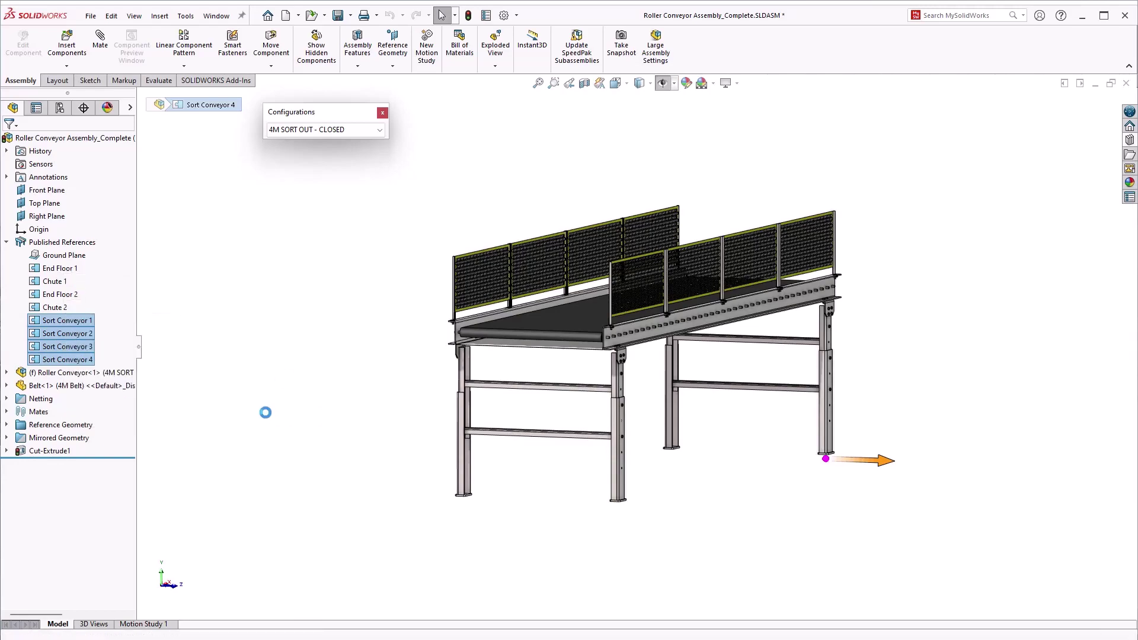
{"action": "left_click", "coordinate": [60, 243]}
{"action": "middle_click_drag", "start_coordinate": [702, 523], "coordinate": [660, 538]}
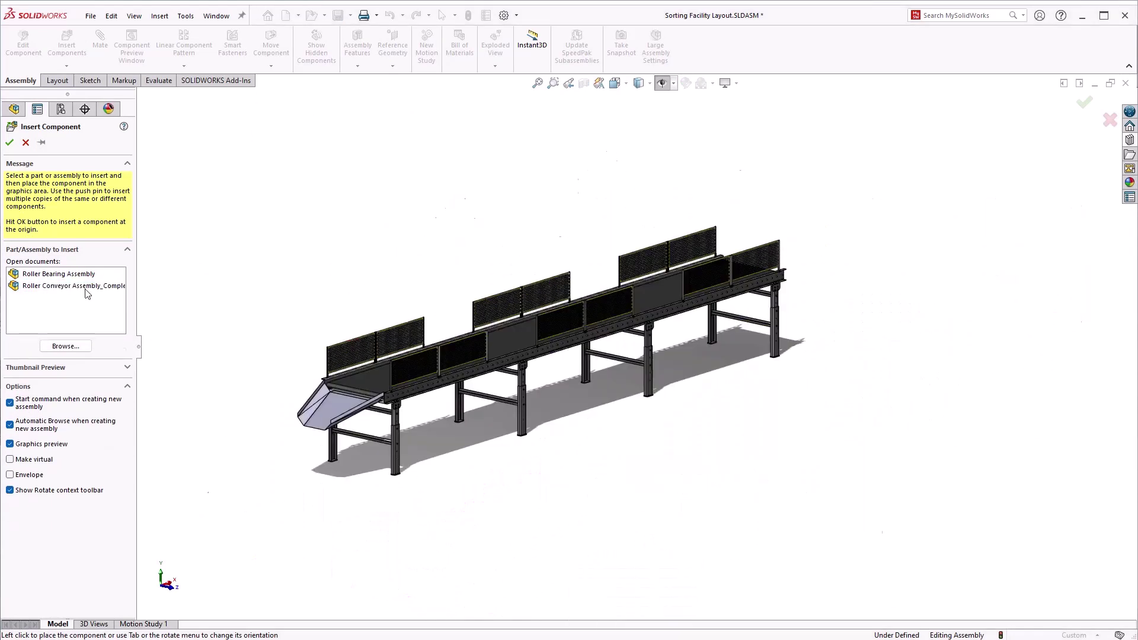
- Insert Roller Conveyor Assembly_Complete in the 4M SORT OUT - CLOSED configuration into the Sorting Facility Layout, connecting it magnetically to the main conveyor
{"action": "left_click", "coordinate": [87, 287]}
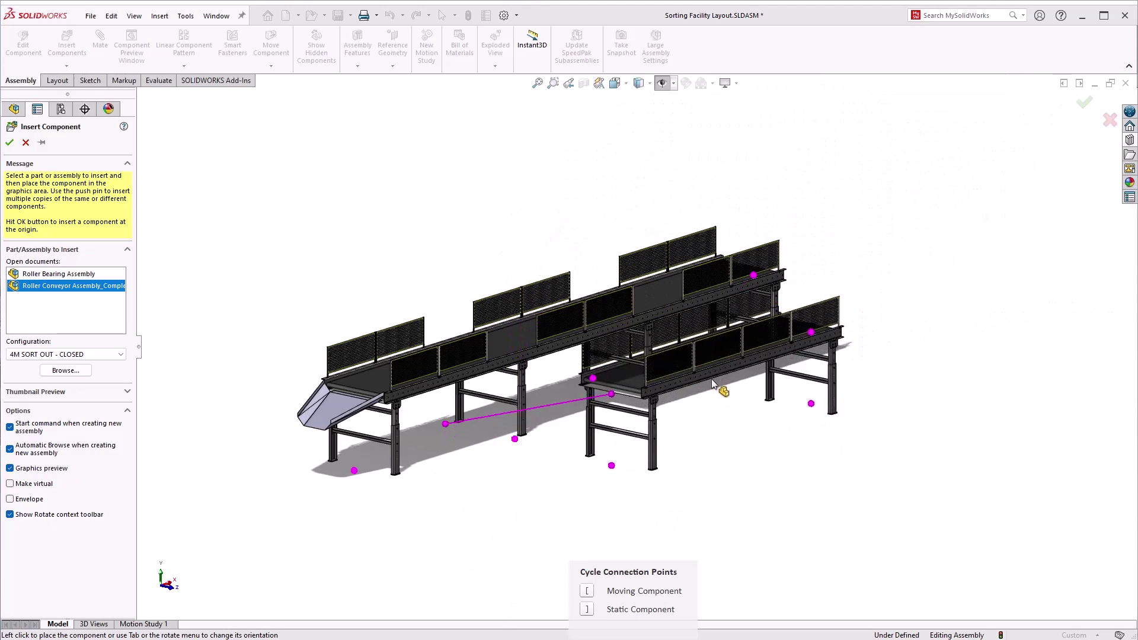
{"action": "left_click", "coordinate": [718, 393]}
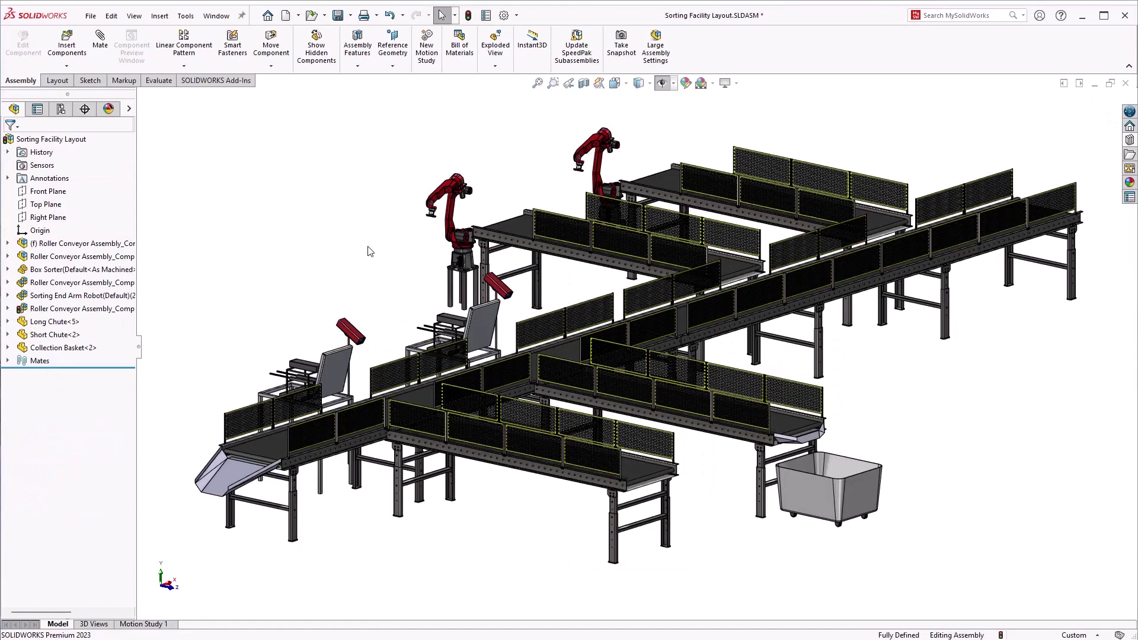
- Run Assembly Visualization on the full layout, widen its list and sort the components by Total Weight in descending order
{"action": "left_click", "coordinate": [167, 85]}
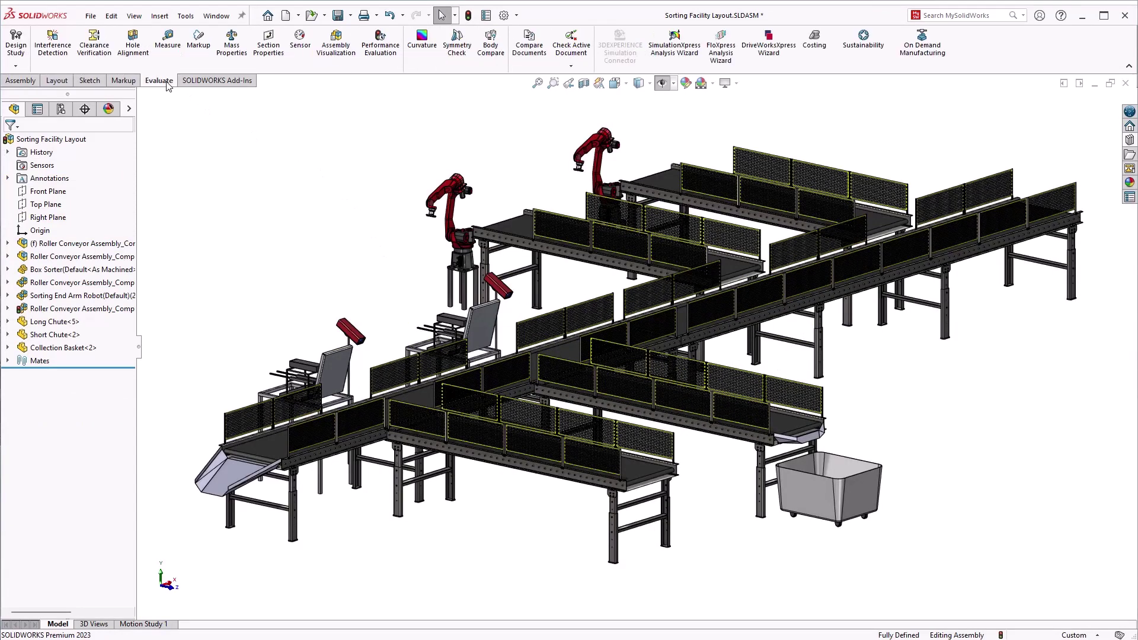
{"action": "left_click", "coordinate": [346, 45]}
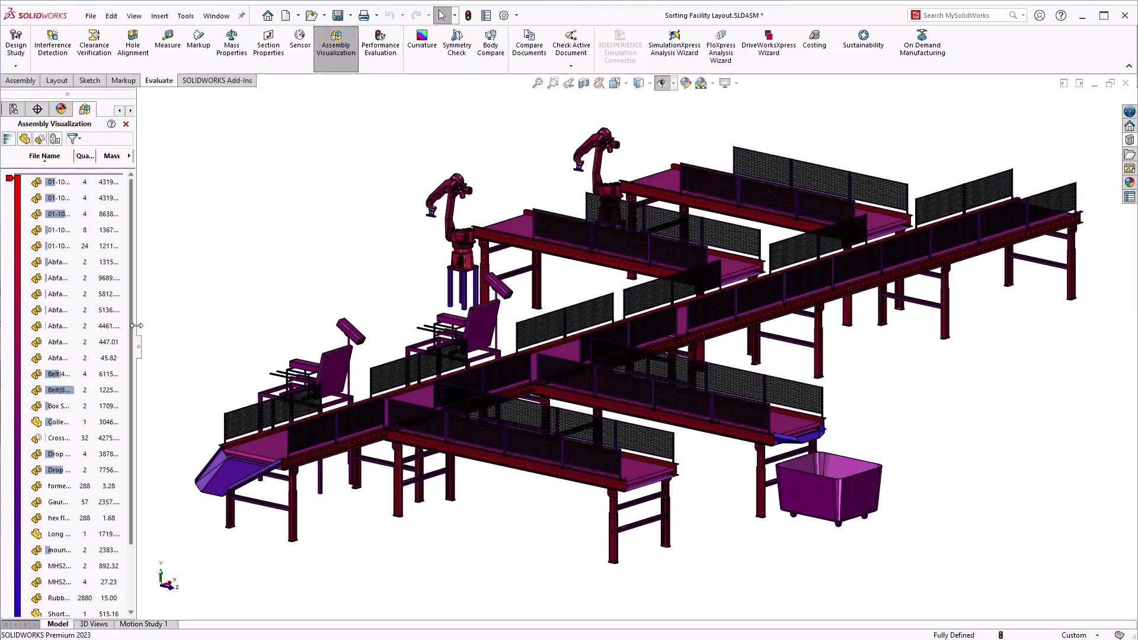
{"action": "left_click_drag", "start_coordinate": [137, 325], "coordinate": [314, 323]}
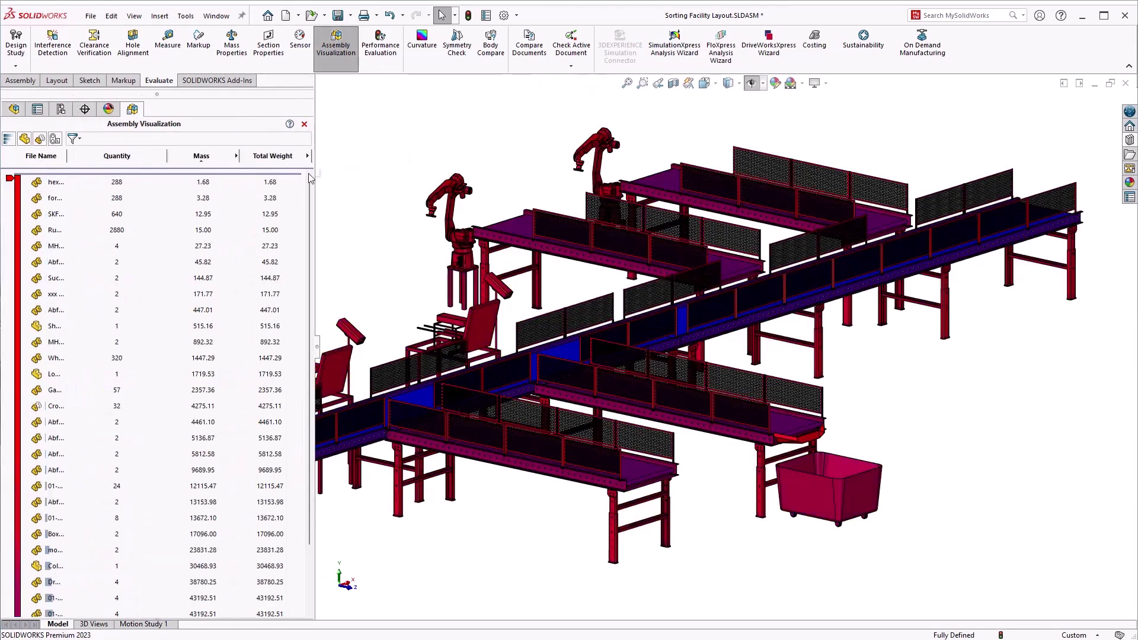
{"action": "left_click", "coordinate": [283, 158]}
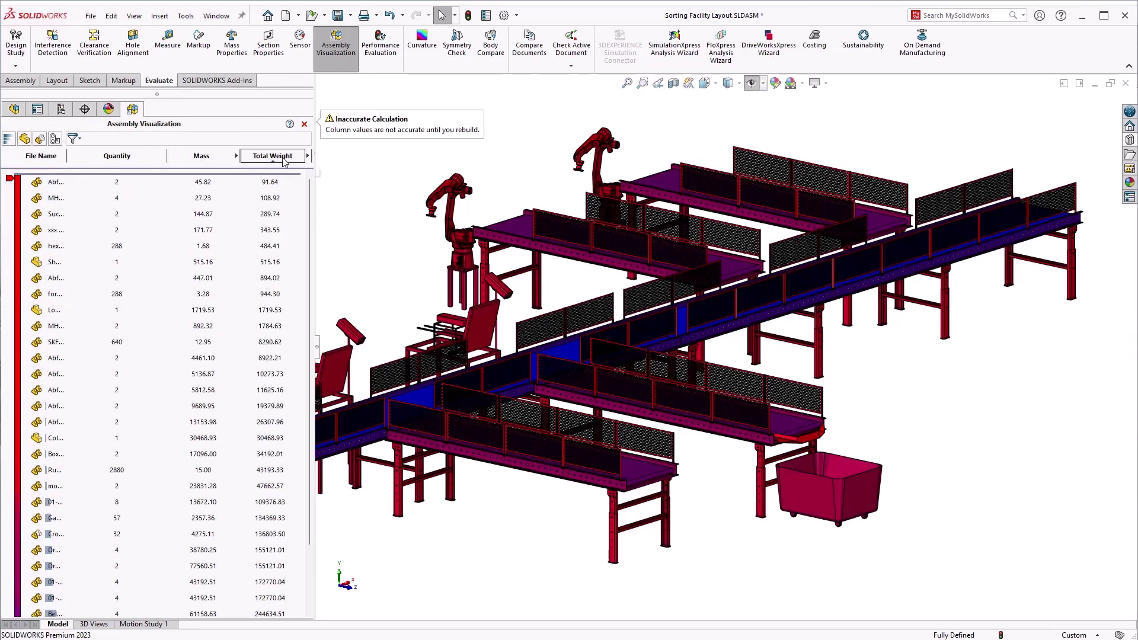
{"action": "left_click", "coordinate": [285, 160]}
- Review the properties available for a custom column in place of Total Weight and close Assembly Visualization
{"action": "left_click", "coordinate": [308, 156]}
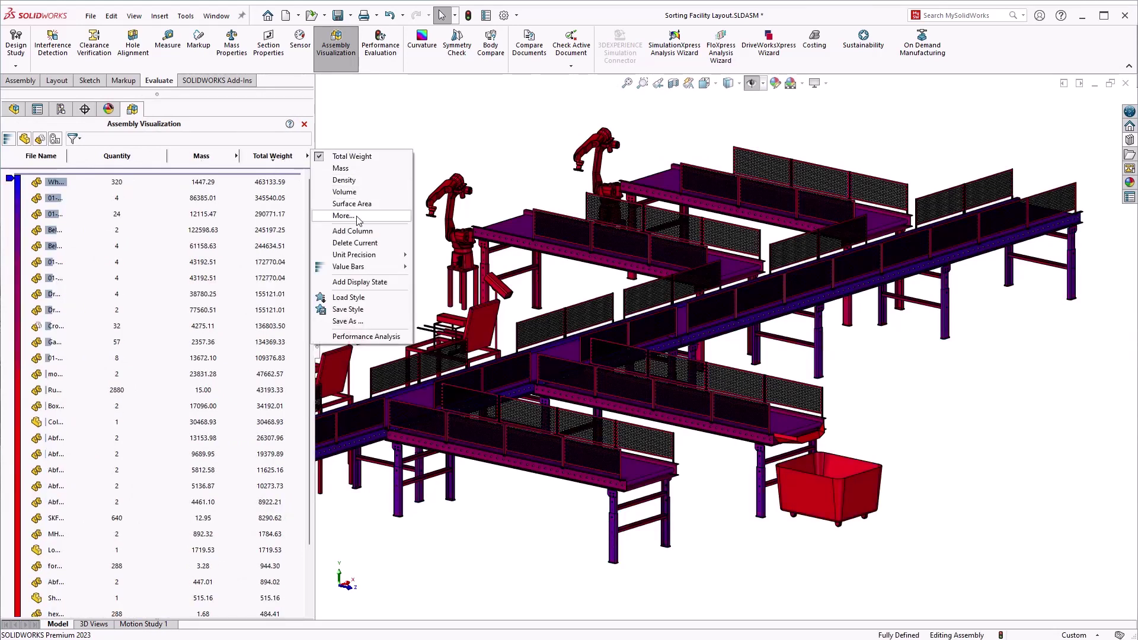
{"action": "left_click", "coordinate": [383, 218]}
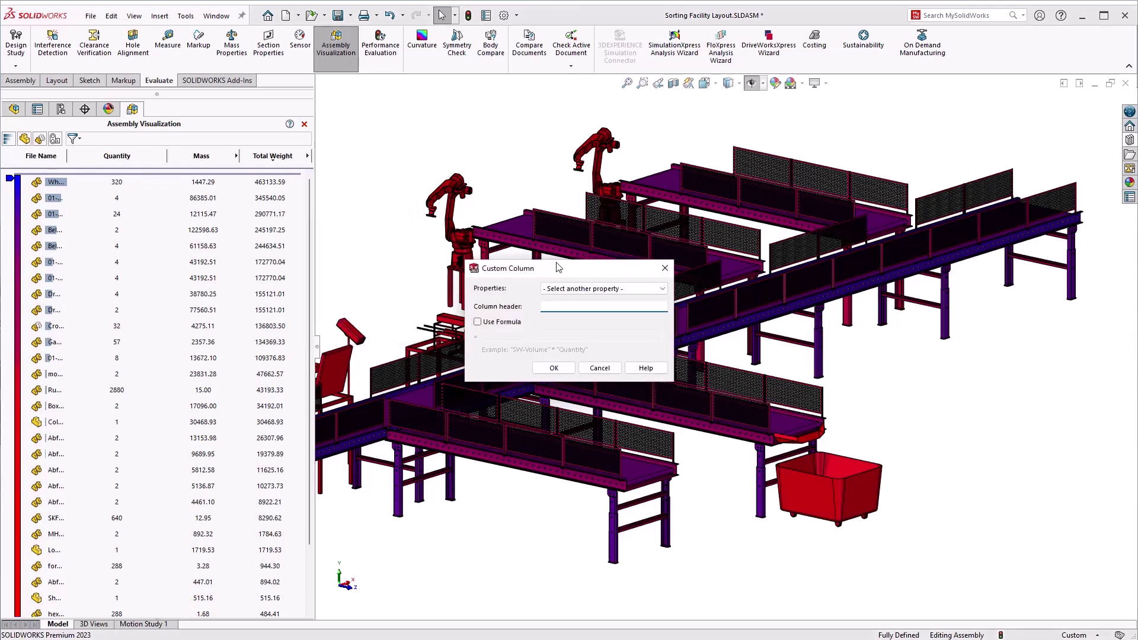
{"action": "left_click_drag", "start_coordinate": [557, 268], "coordinate": [563, 261]}
{"action": "left_click", "coordinate": [606, 282]}
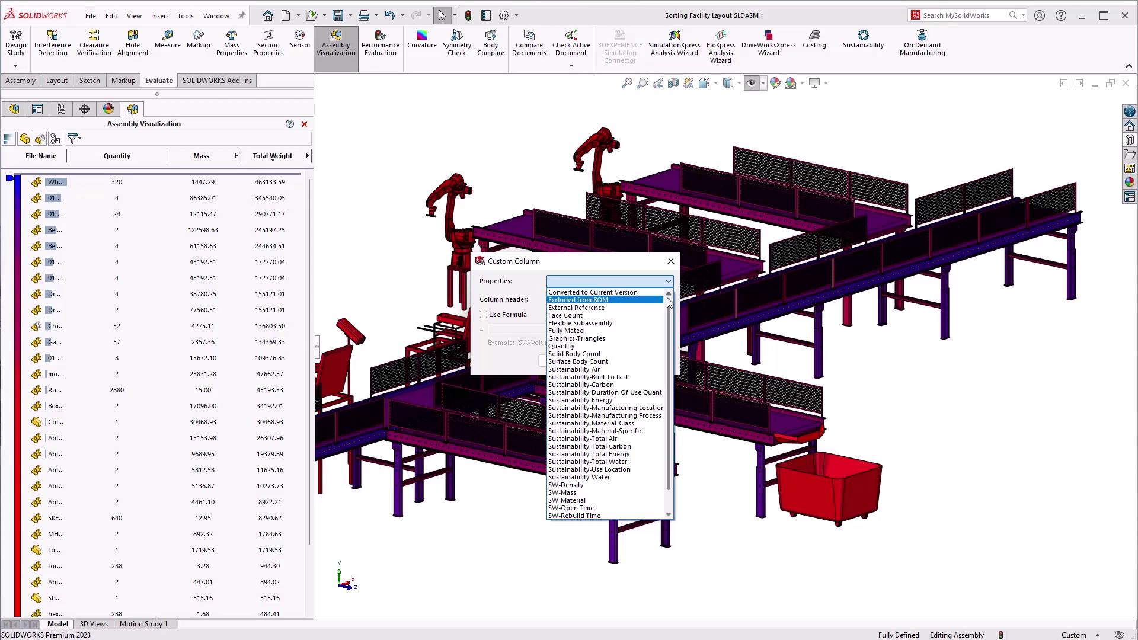
{"action": "left_click", "coordinate": [576, 339]}
{"action": "left_click_drag", "start_coordinate": [261, 609], "coordinate": [198, 462]}
{"action": "left_click", "coordinate": [304, 124]}
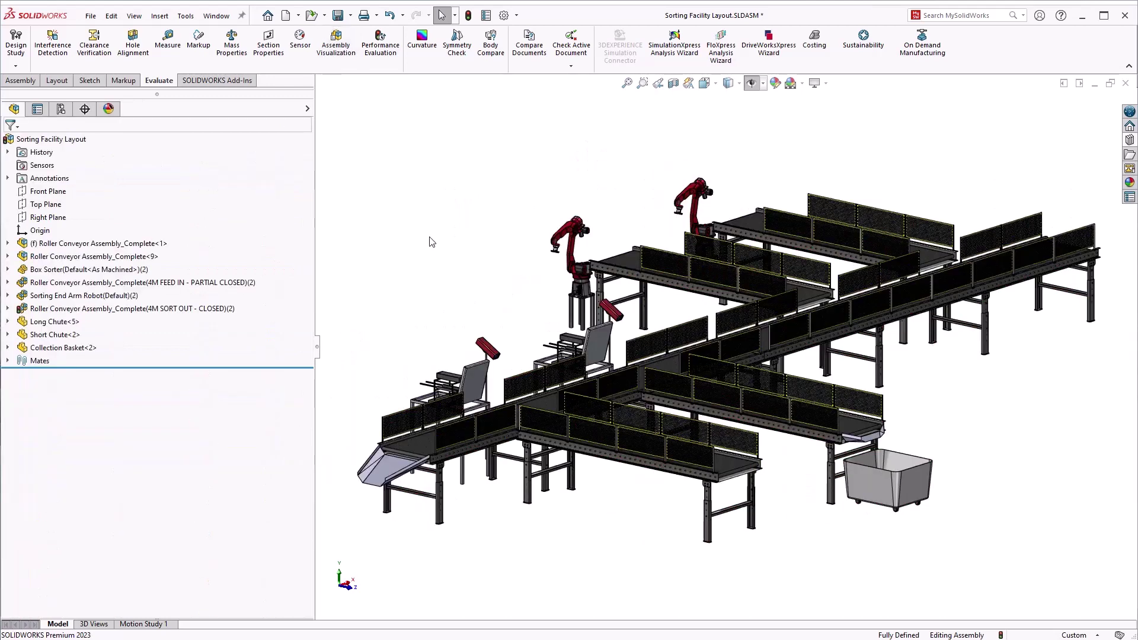
- Examine the assembly loading settings in the Performance system options, including manual management of resolved and lightweight modes
{"action": "left_click", "coordinate": [503, 16]}
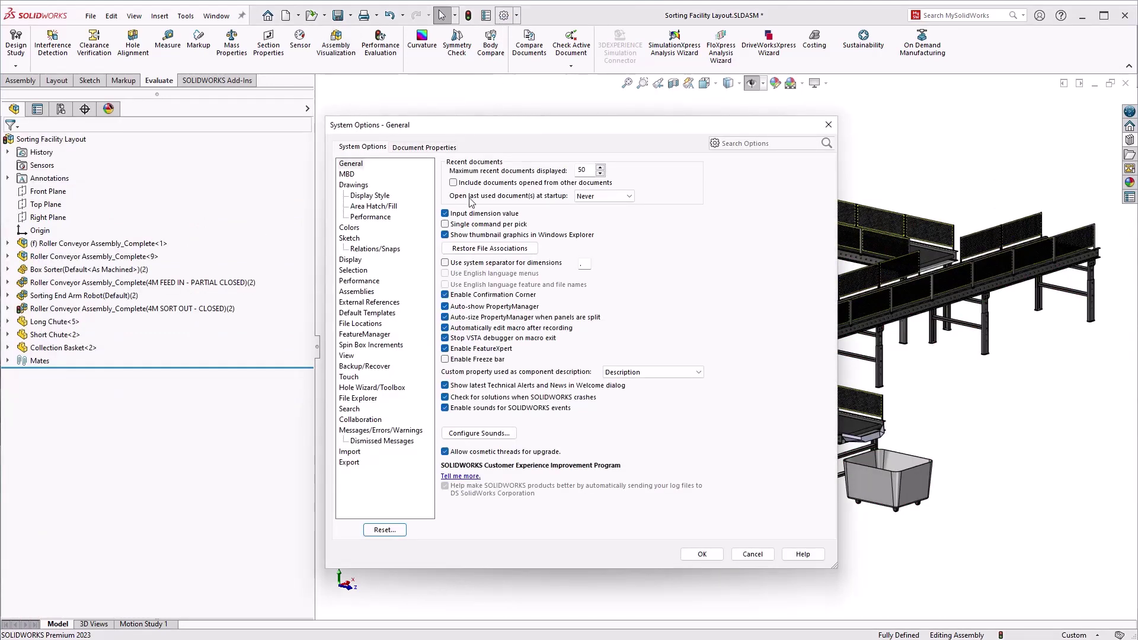
{"action": "left_click", "coordinate": [359, 281]}
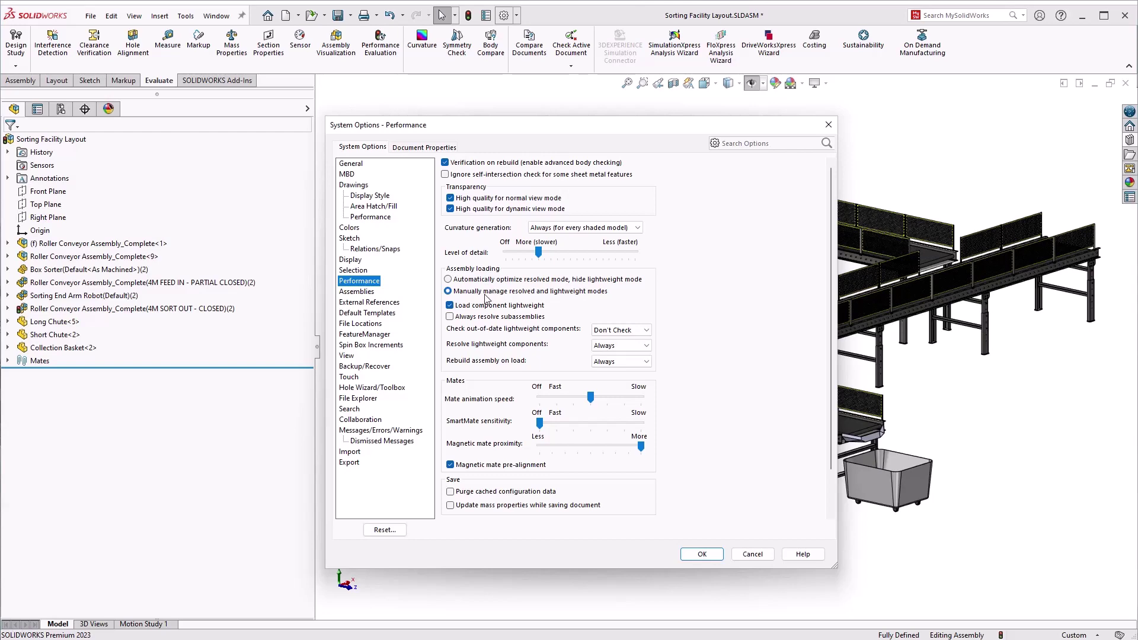
{"action": "key", "text": "Return"}
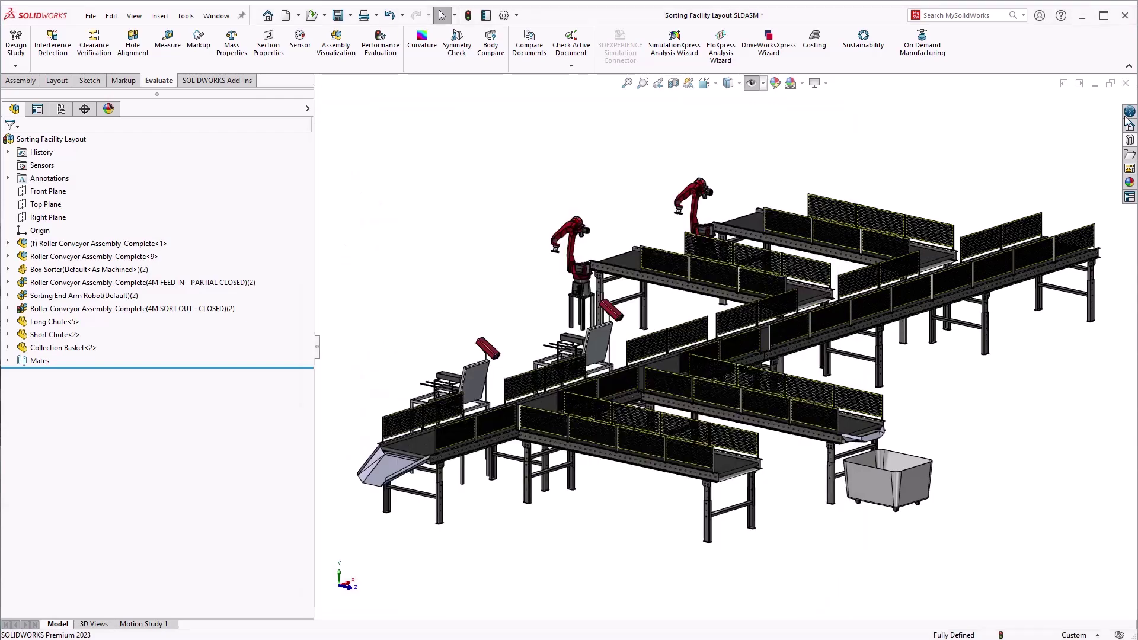
- Filter the files available to open to top-level assemblies, examine the opening modes for Sorting Facility Layout_Final.SLDASM and cancel
{"action": "left_click", "coordinate": [90, 18]}
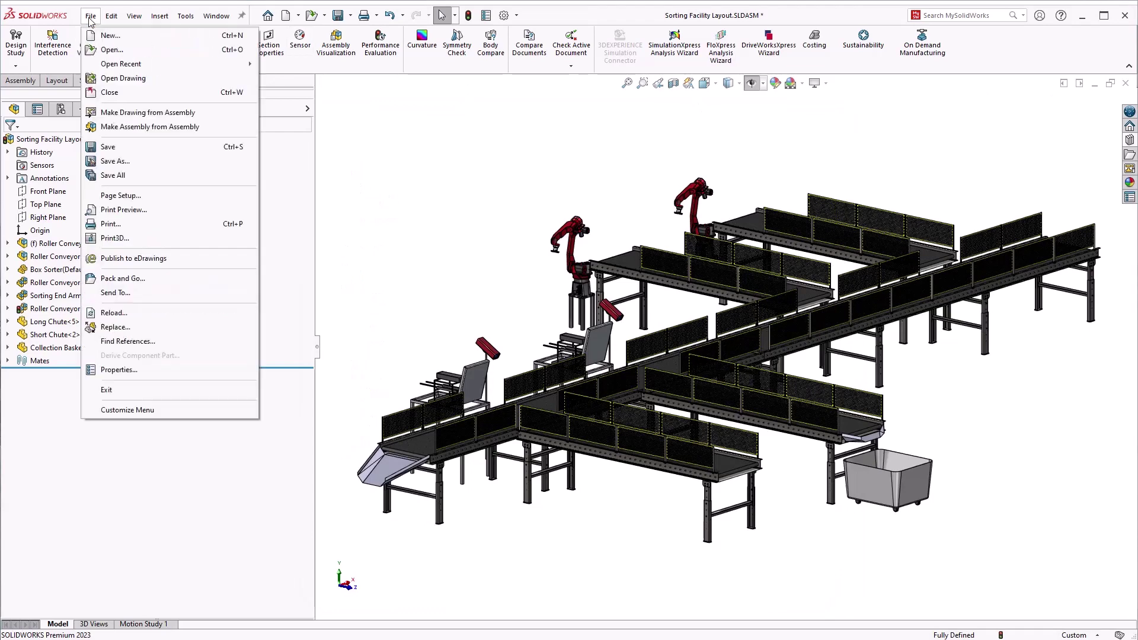
{"action": "left_click", "coordinate": [113, 50]}
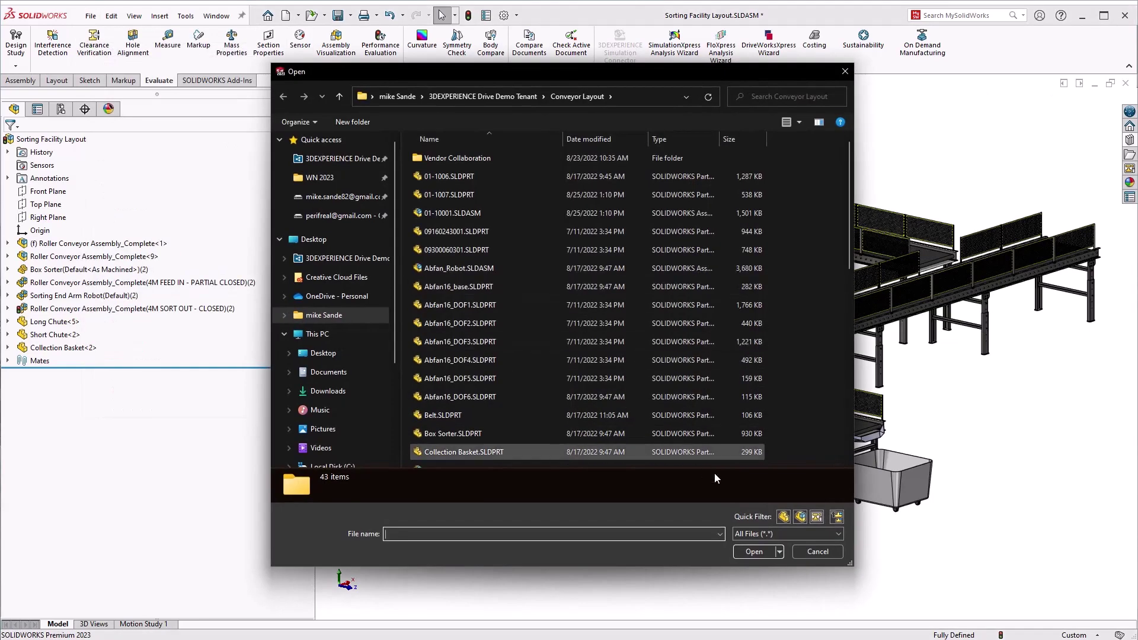
{"action": "left_click", "coordinate": [836, 517]}
{"action": "left_click", "coordinate": [488, 214]}
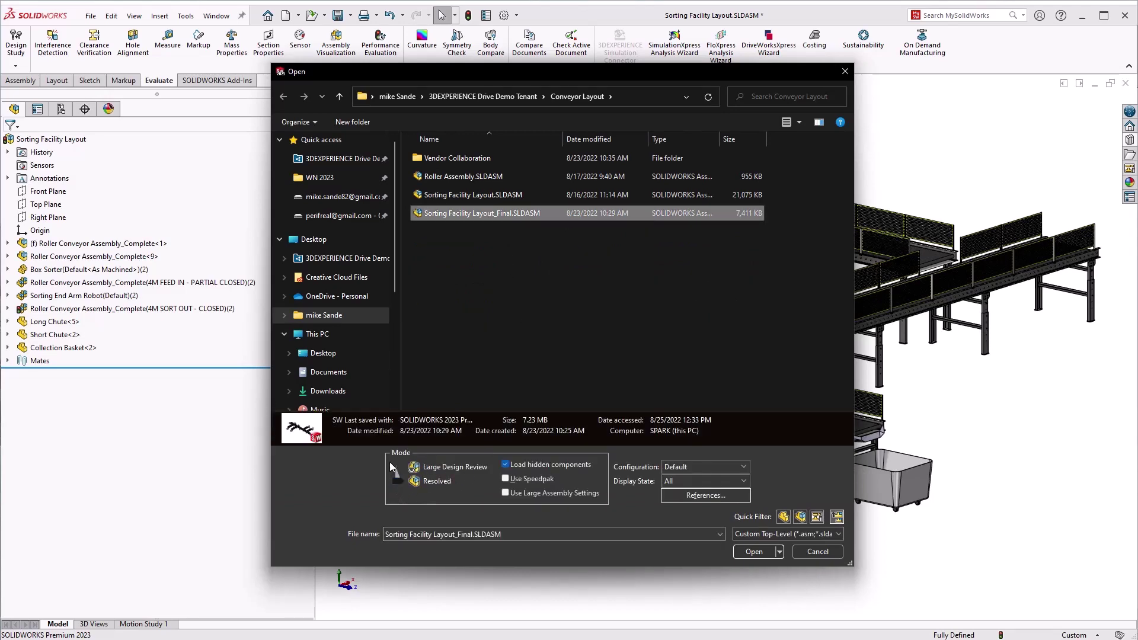
{"action": "key", "text": "Escape"}
- Choose STEP AP214 as the format for saving the layout and examine its export options, including separate STEP files for components
{"action": "left_click", "coordinate": [90, 15]}
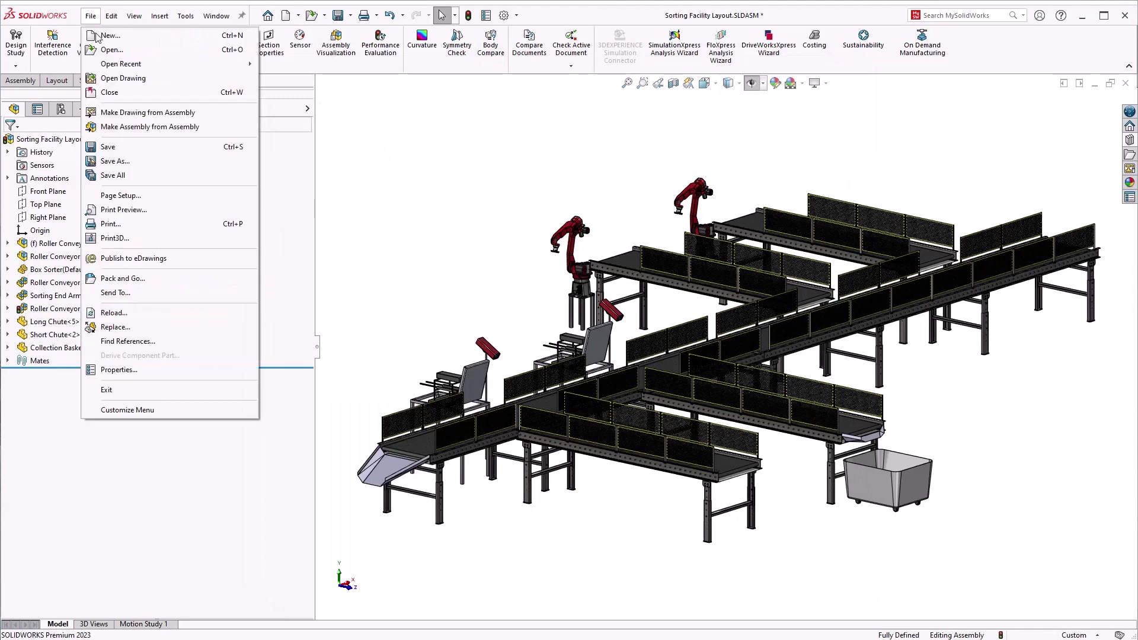
{"action": "left_click", "coordinate": [115, 161]}
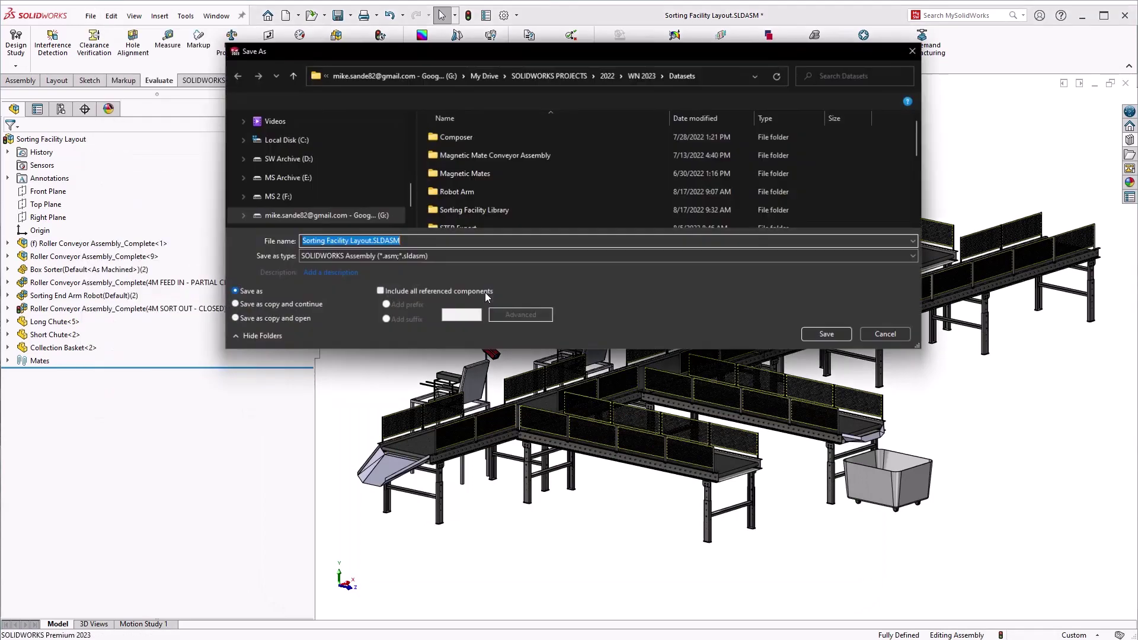
{"action": "left_click", "coordinate": [492, 260]}
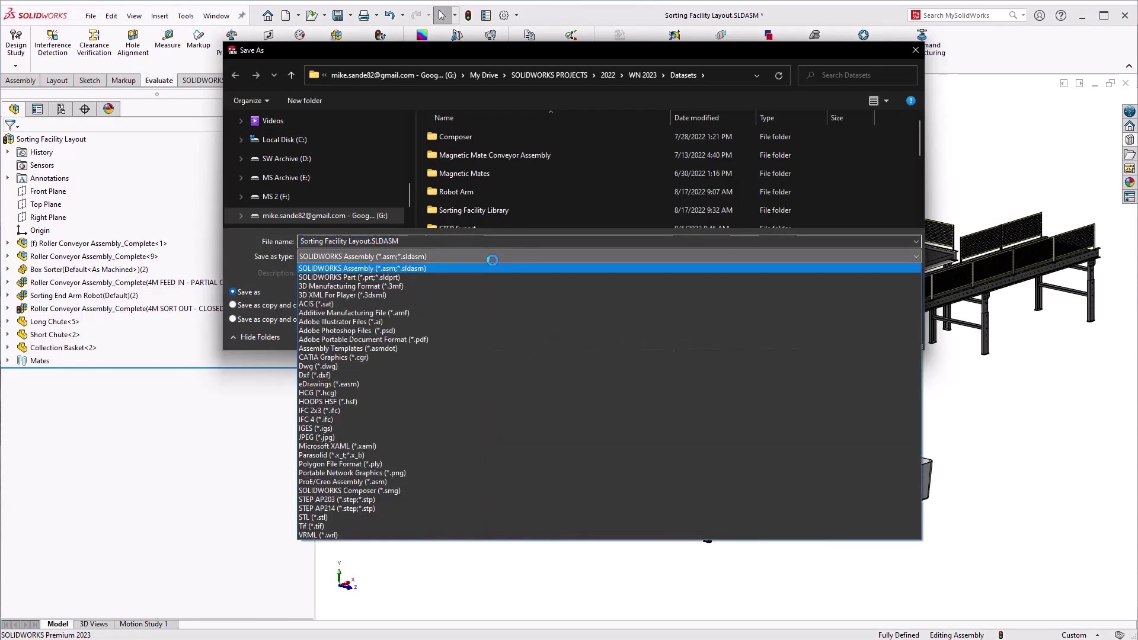
{"action": "left_click", "coordinate": [447, 511]}
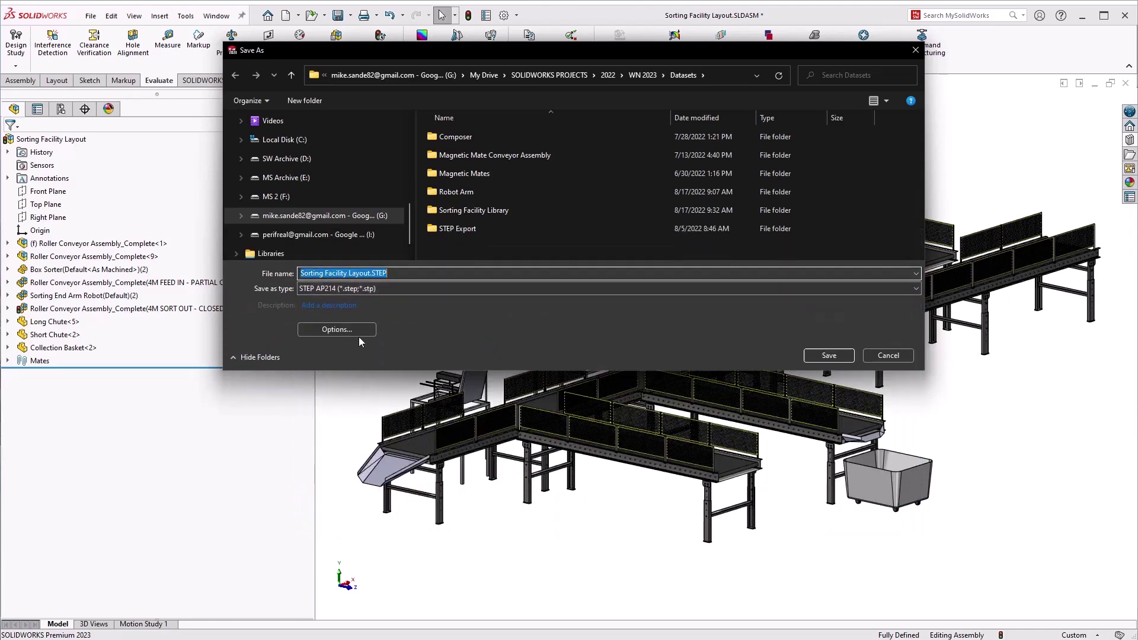
{"action": "left_click", "coordinate": [362, 331]}
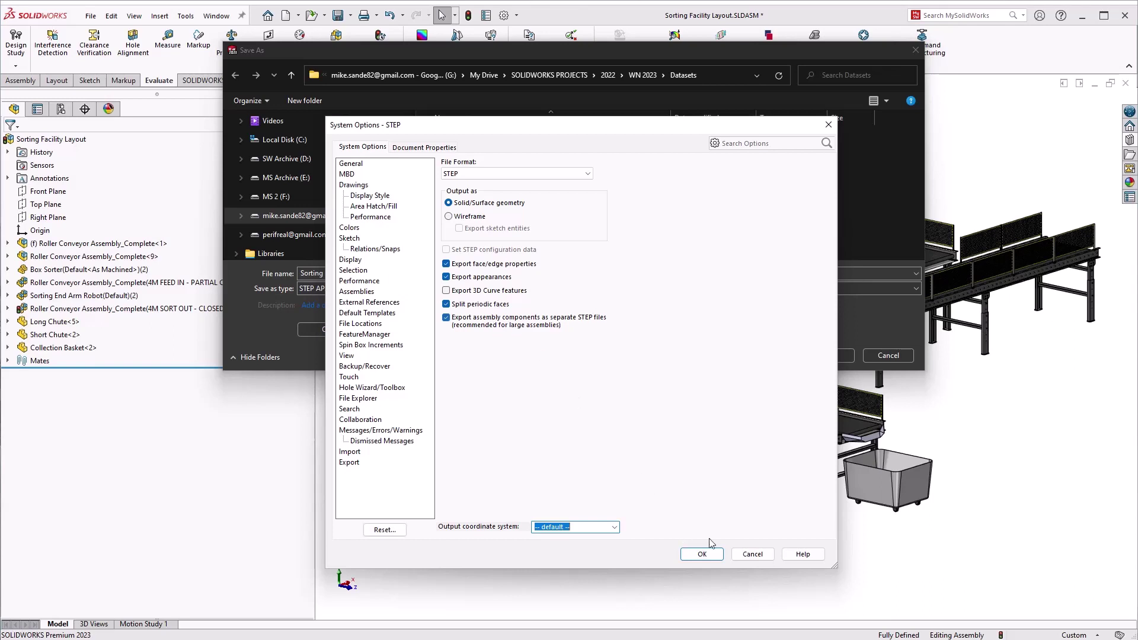
{"action": "left_click", "coordinate": [758, 560]}
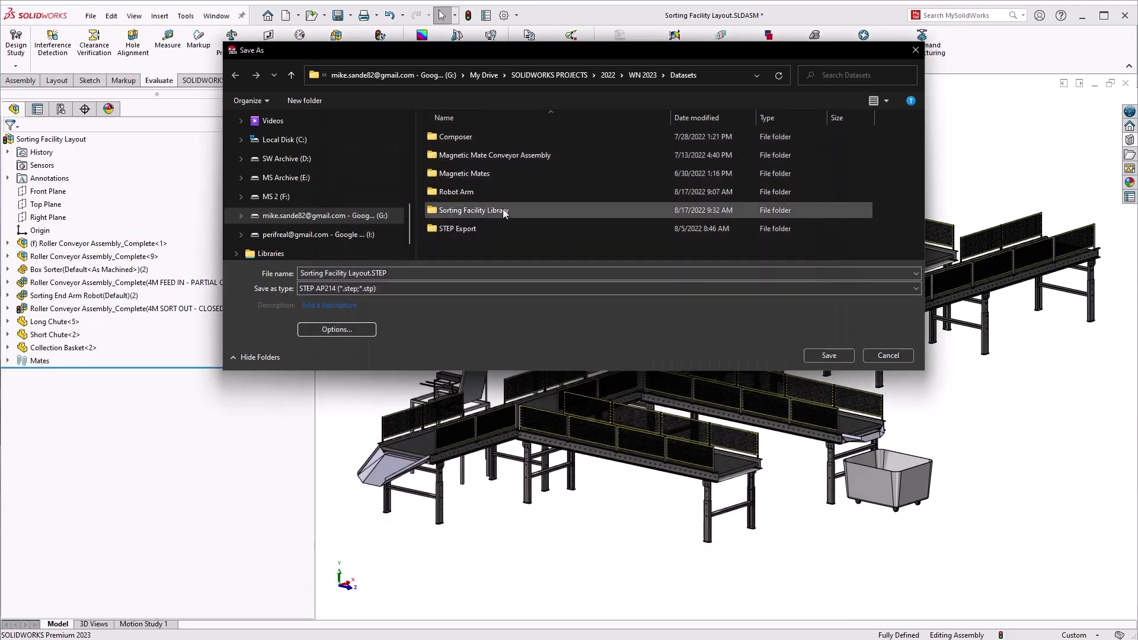
- Examine the separate component files in the STEP Export folder and cancel the save
{"action": "double_click", "coordinate": [508, 234]}
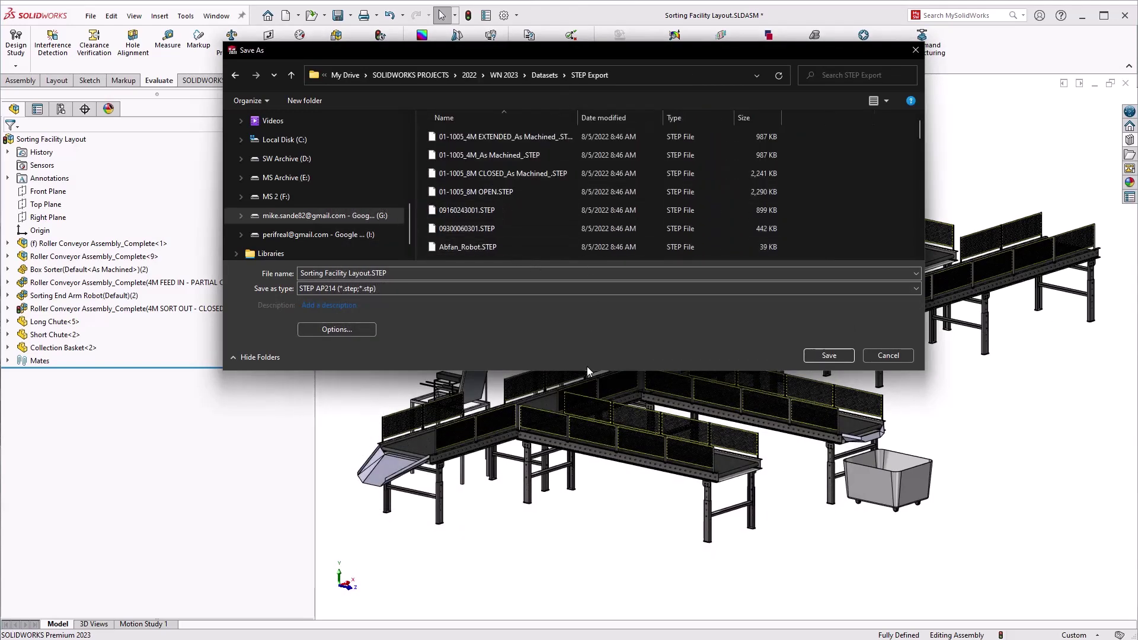
{"action": "left_click_drag", "start_coordinate": [586, 370], "coordinate": [580, 541]}
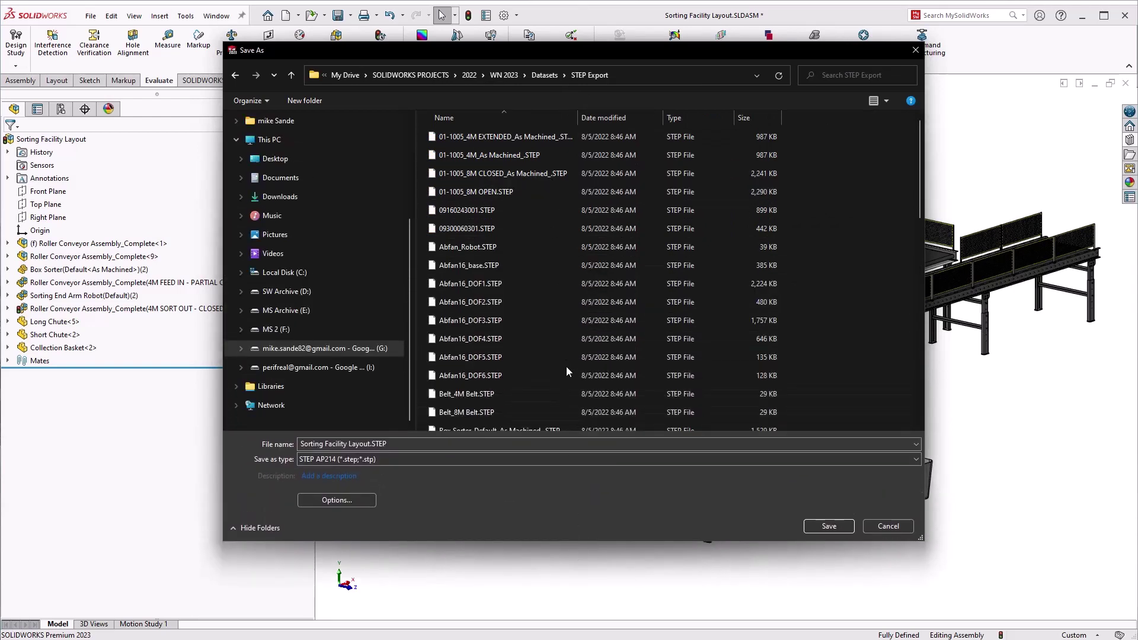
{"action": "left_click", "coordinate": [888, 526]}
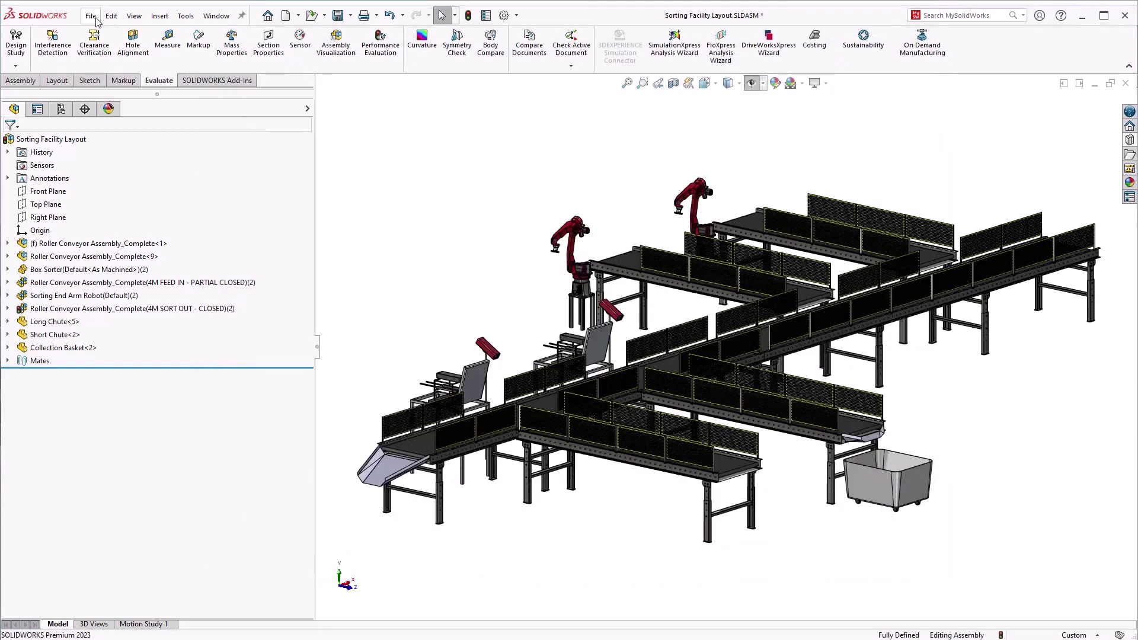
- Browse the Vendor Collaboration folder for Sorting Facility Layout_Final.STEP to open it
{"action": "left_click", "coordinate": [91, 15]}
{"action": "left_click", "coordinate": [115, 50]}
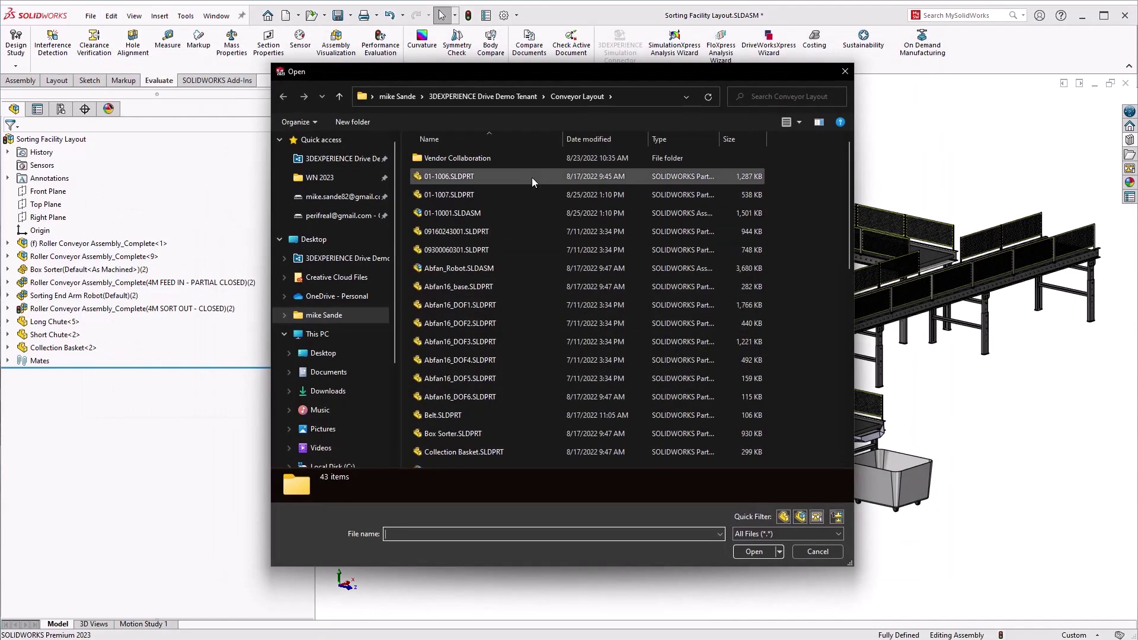
{"action": "double_click", "coordinate": [517, 156]}
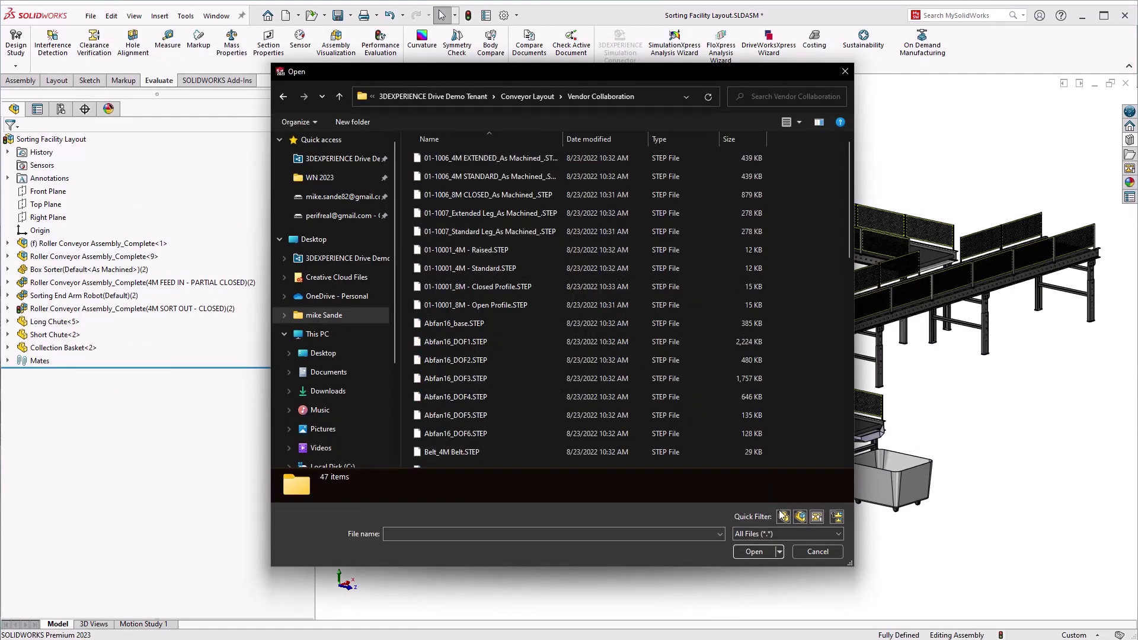
{"action": "scroll", "coordinate": [592, 325], "scroll_direction": "down", "scroll_amount": 10}
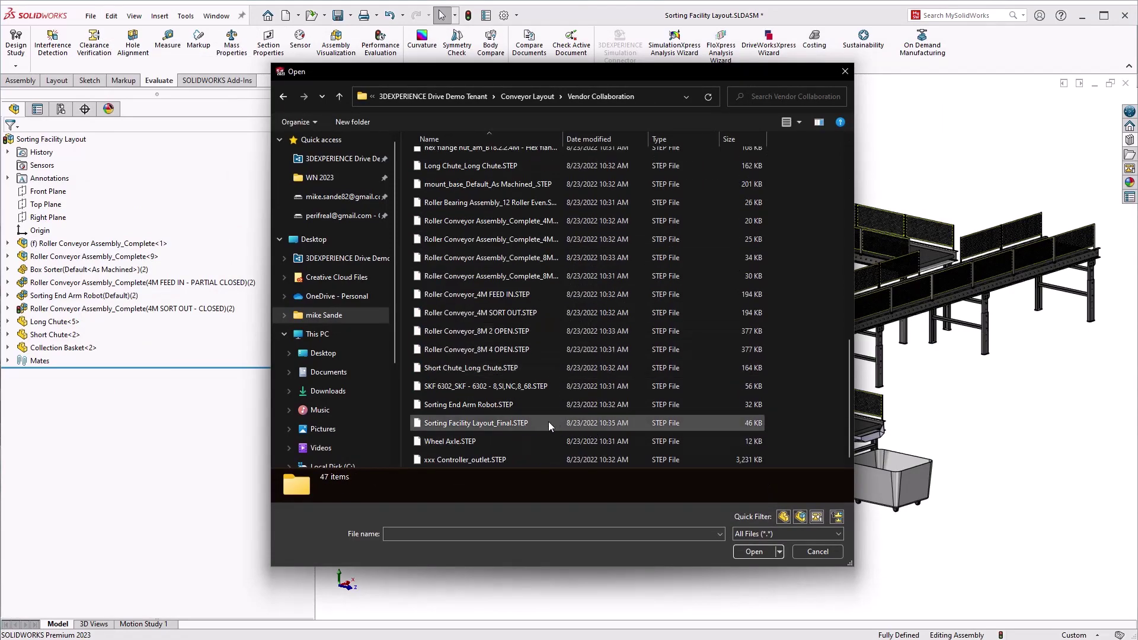